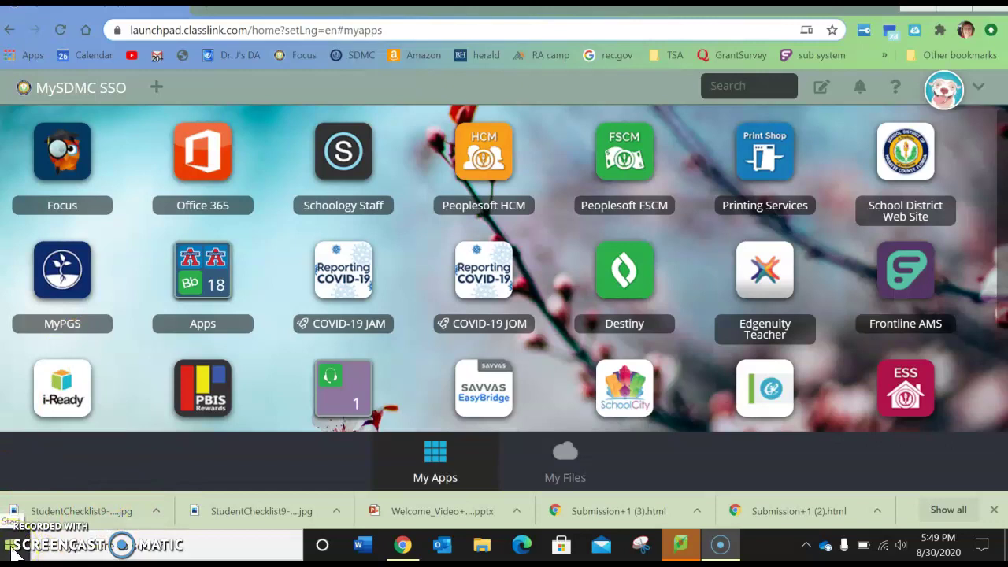
Open the Start menu, expand its left rail, and view then dismiss the Power options
left_click(11, 544)
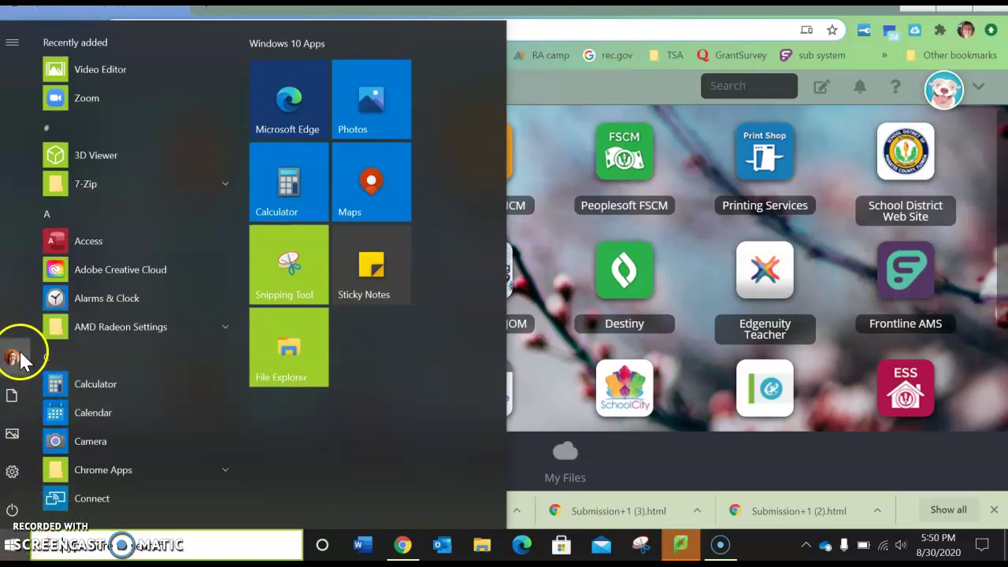
left_click(16, 547)
left_click(16, 547)
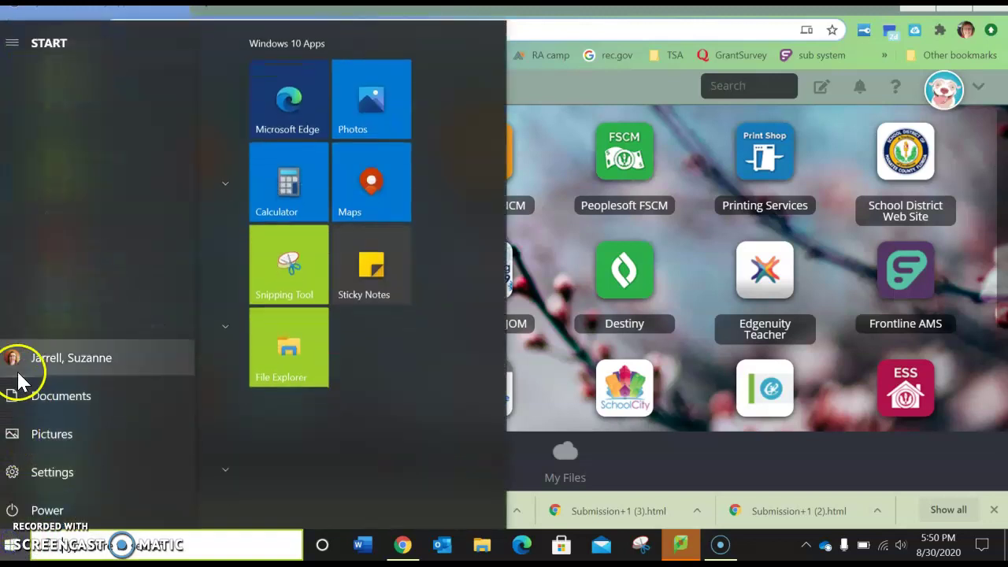
left_click(47, 511)
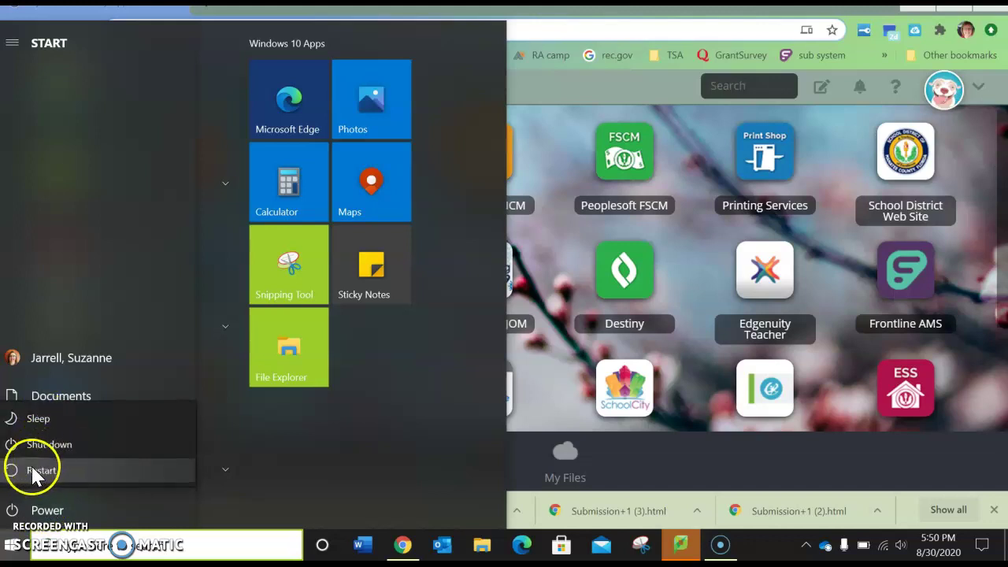
left_click(100, 377)
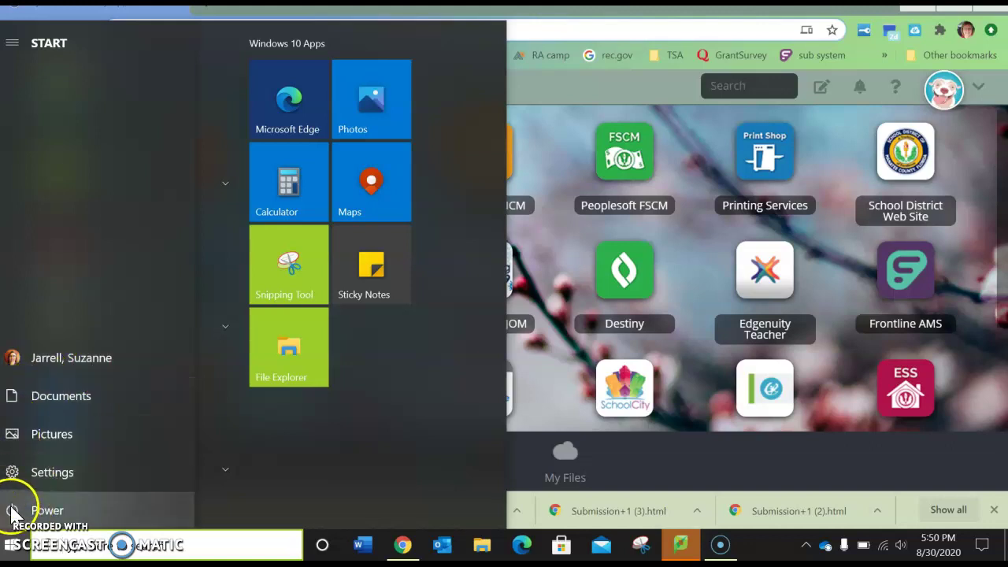
left_click(8, 543)
left_click(8, 543)
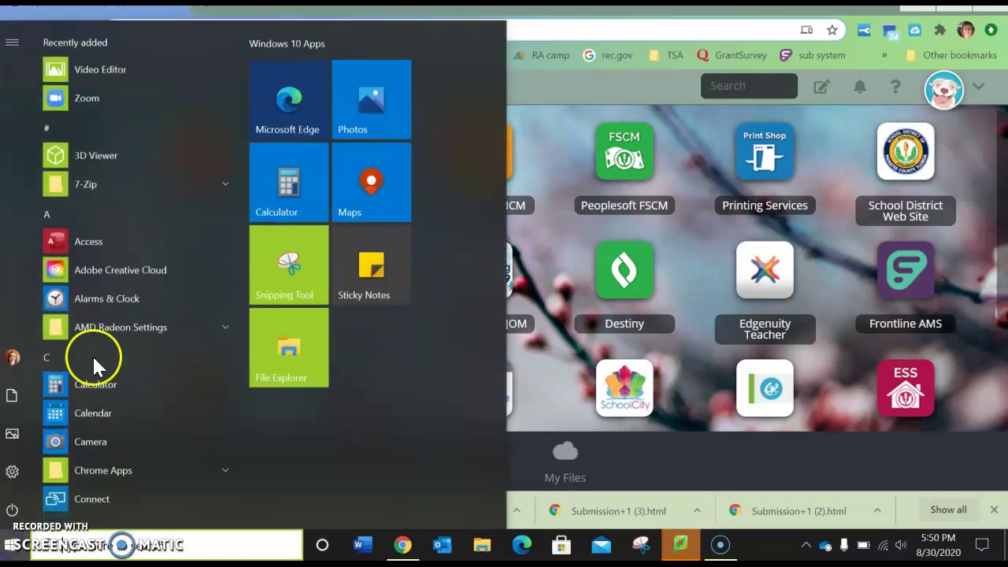
Scroll down through the installed apps list and back up to the top
scroll(129, 188, "down", 10)
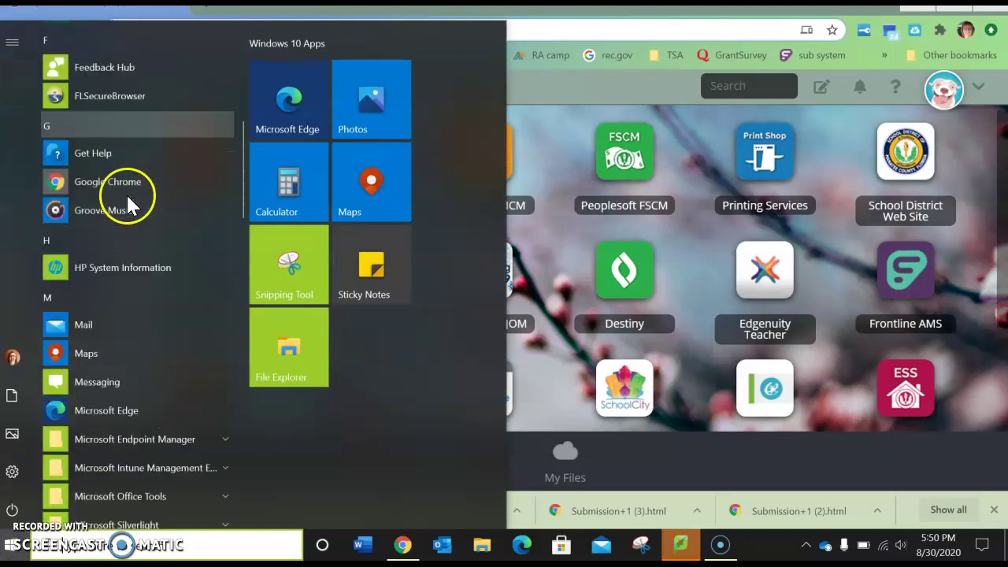
scroll(122, 223, "down", 4)
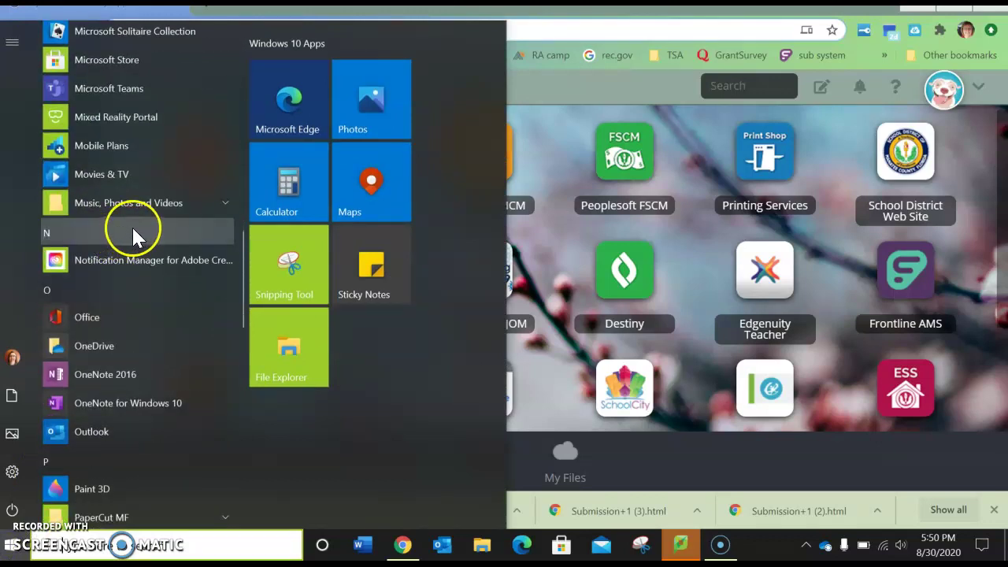
scroll(140, 236, "down", 12)
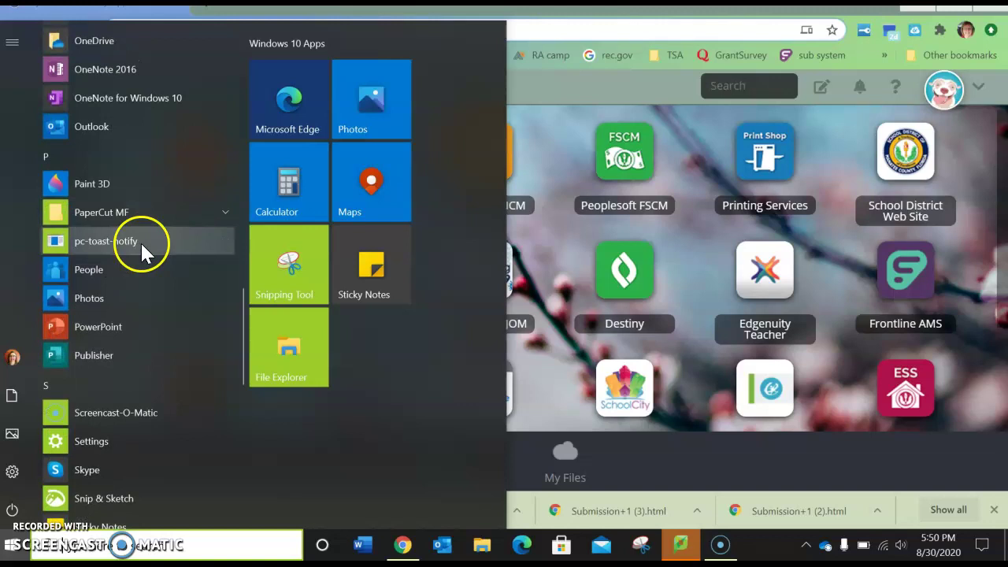
scroll(118, 271, "up", 12)
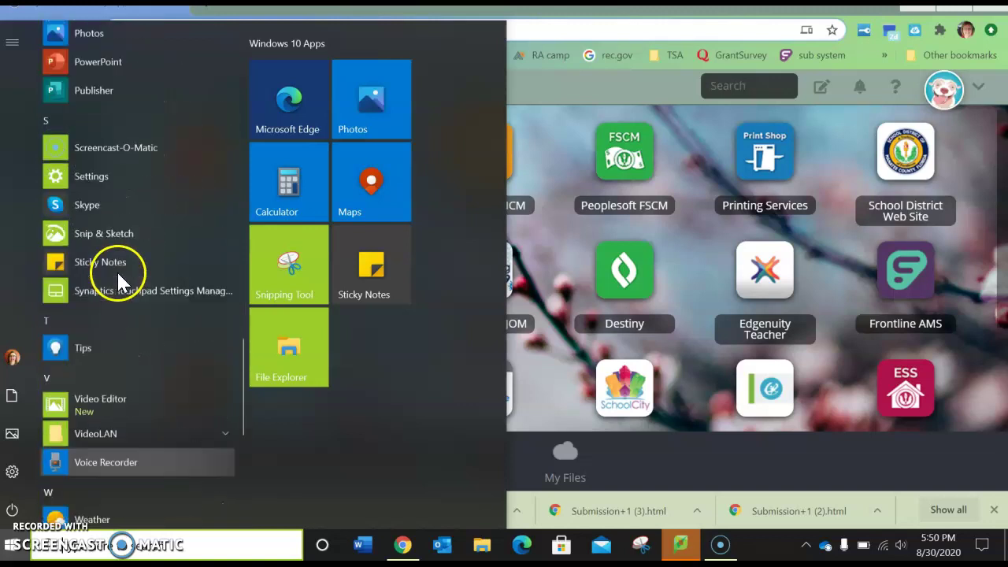
scroll(118, 275, "up", 10)
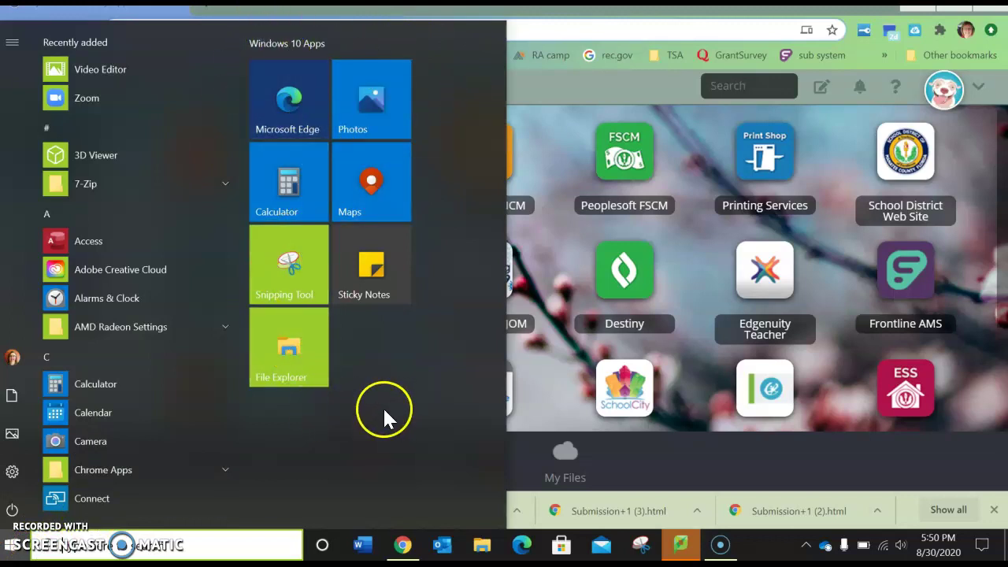
Launch File Explorer from the Start tile, then close its Quick access window
left_click(288, 356)
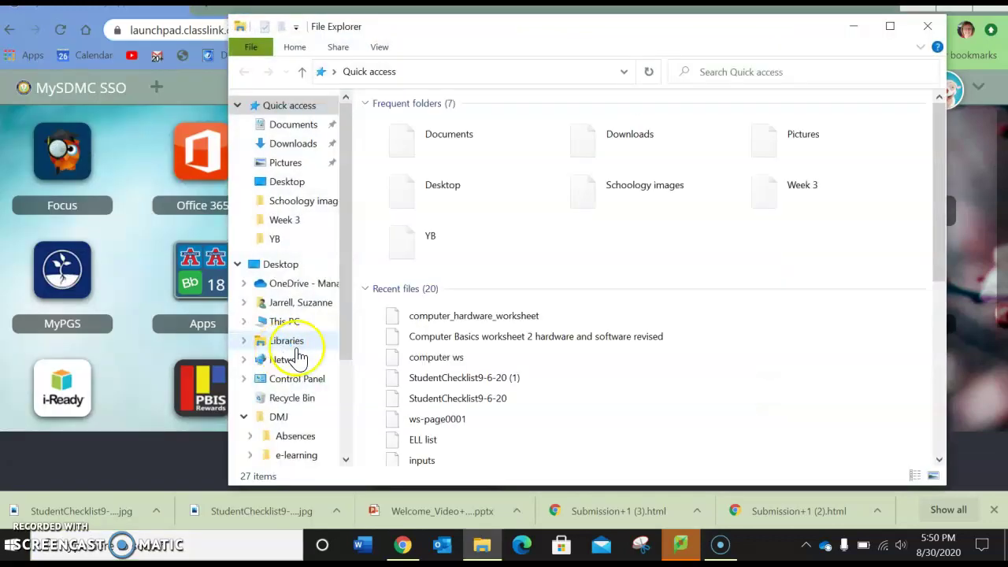
left_click(928, 26)
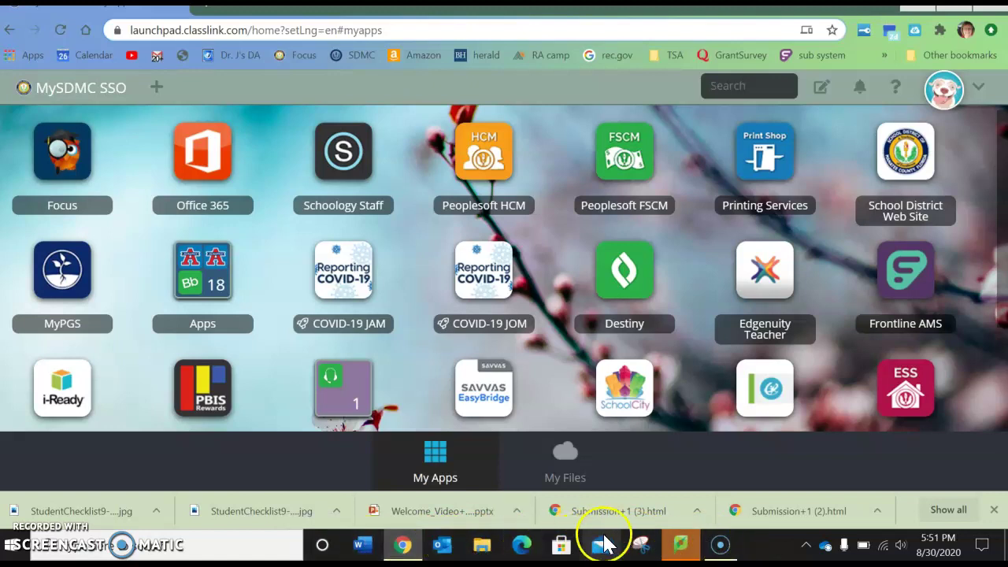
left_click(182, 549)
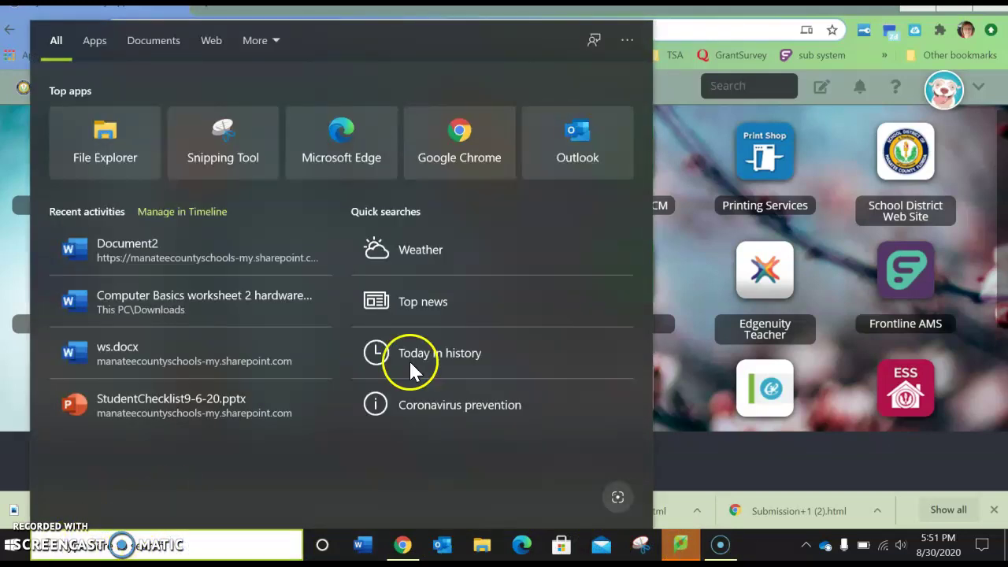
left_click(13, 545)
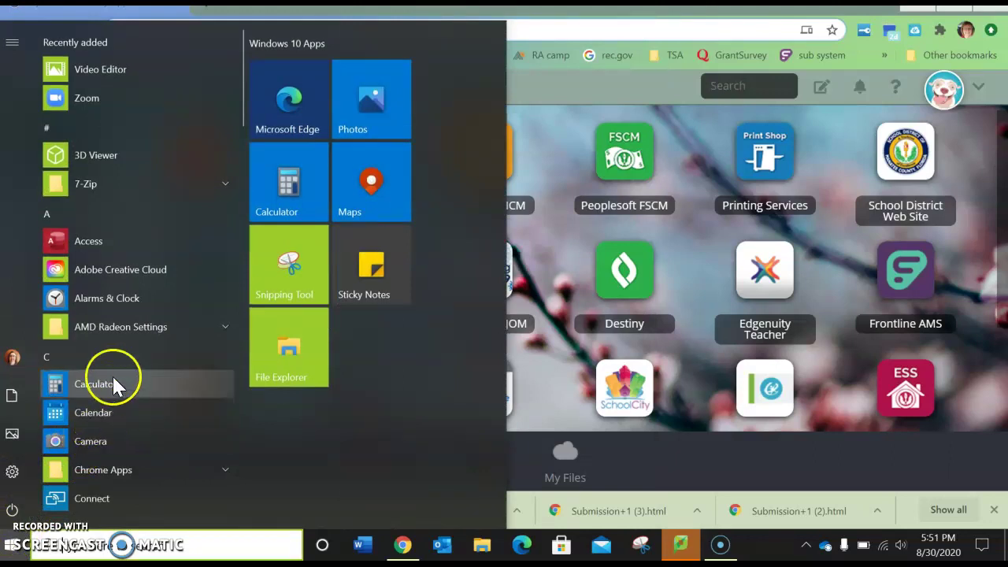
scroll(122, 331, "down", 4)
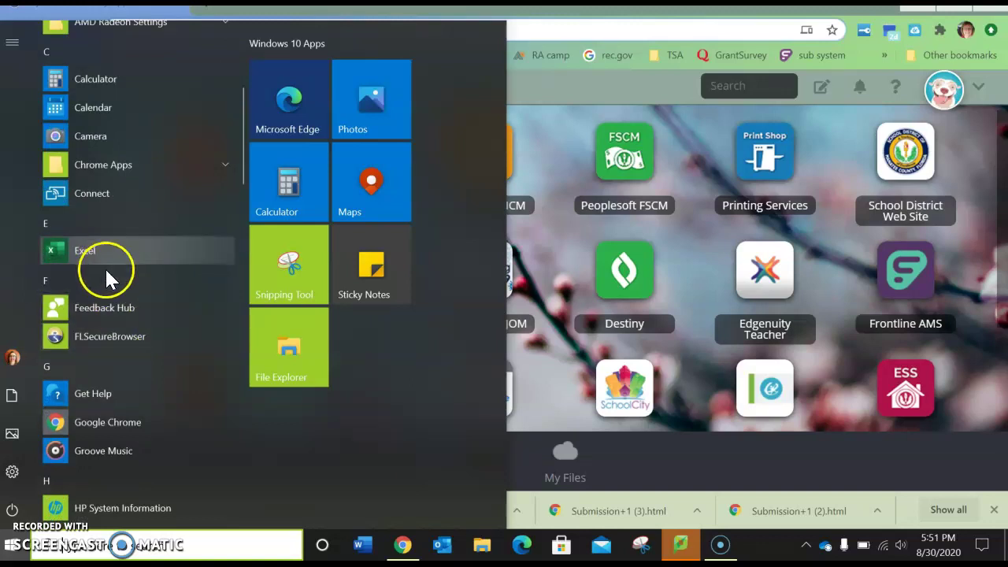
scroll(110, 351, "down", 2)
scroll(108, 356, "down", 2)
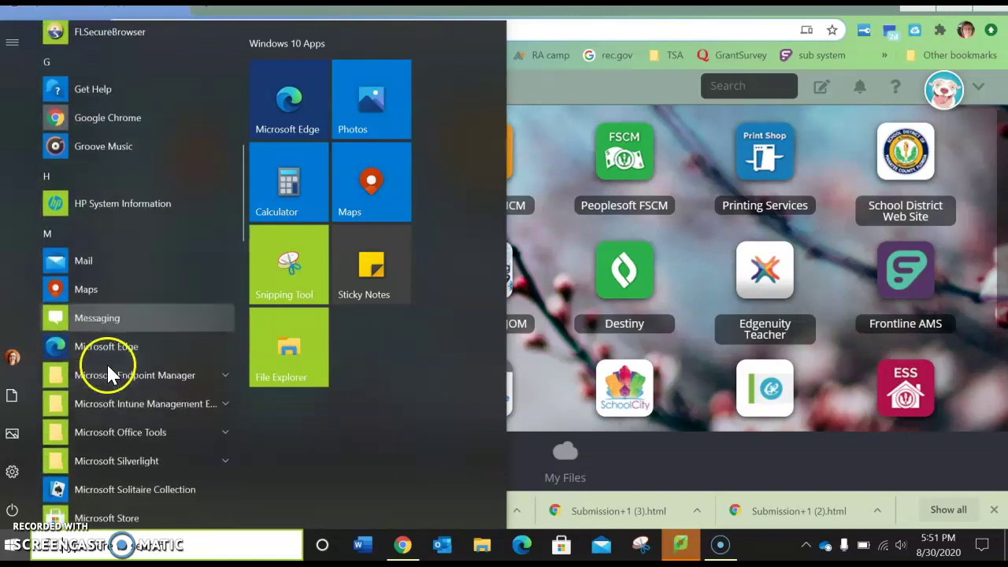
left_click(117, 289)
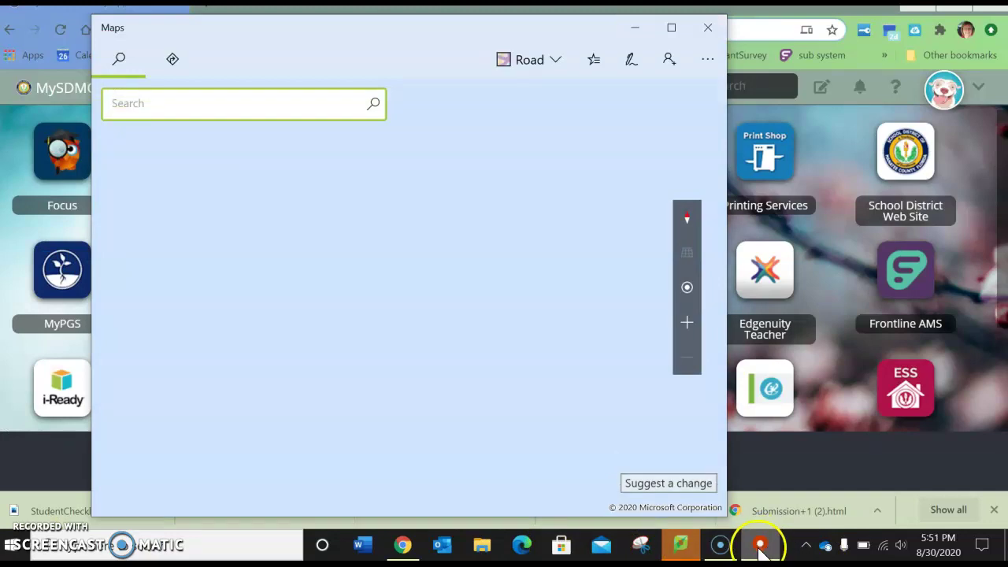
left_click(707, 30)
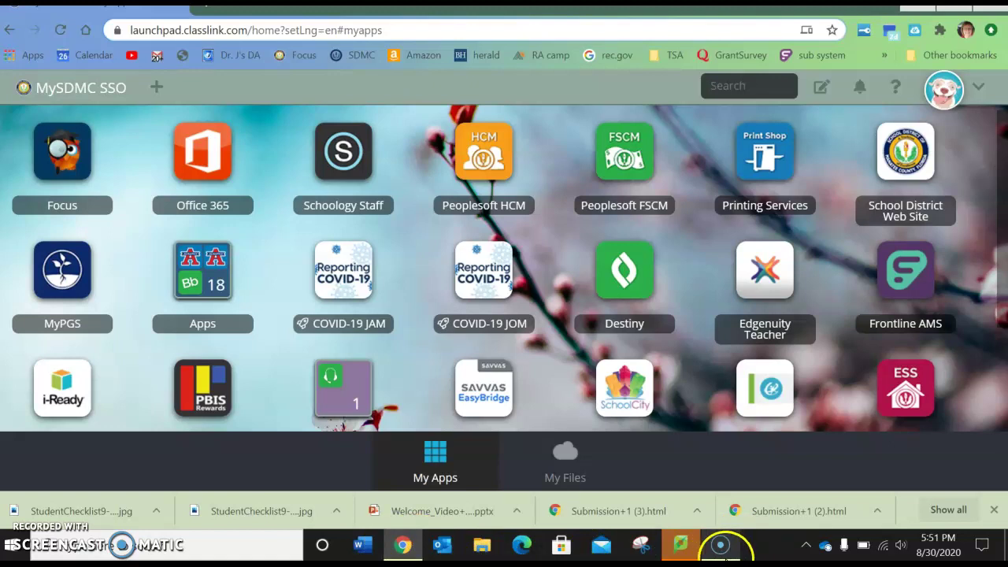
mouse_move(719, 555)
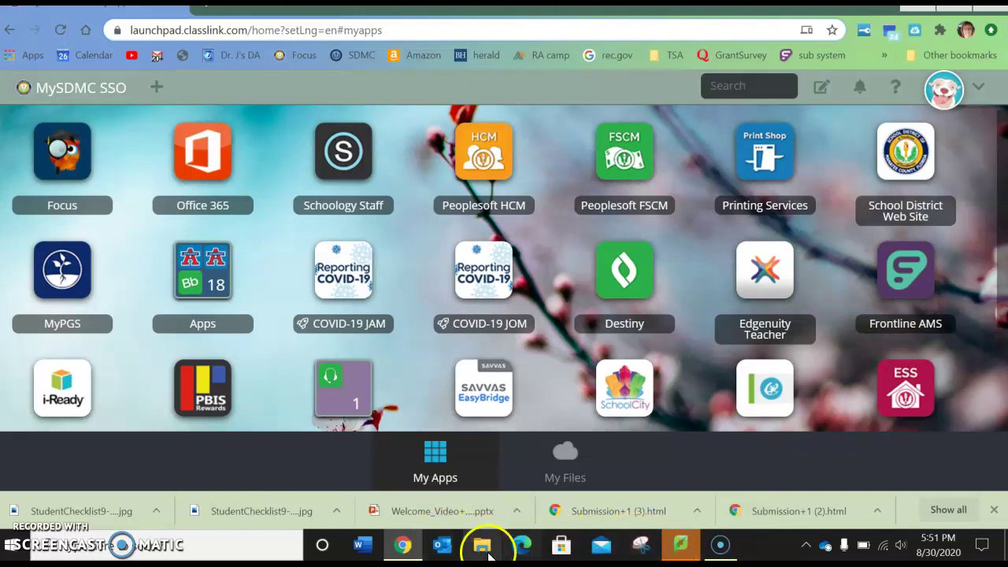
left_click(12, 555)
scroll(79, 496, "down", 3)
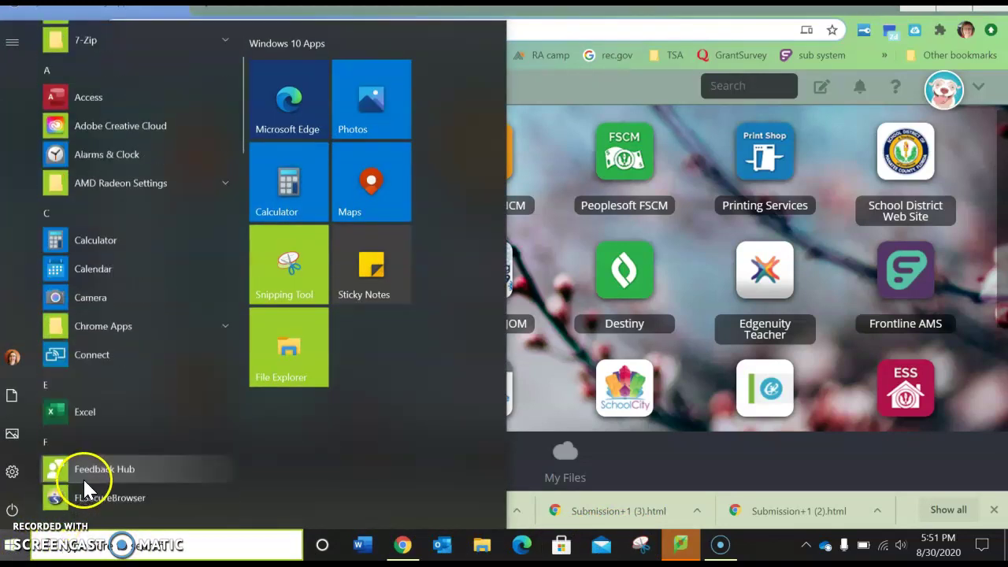
scroll(83, 477, "down", 5)
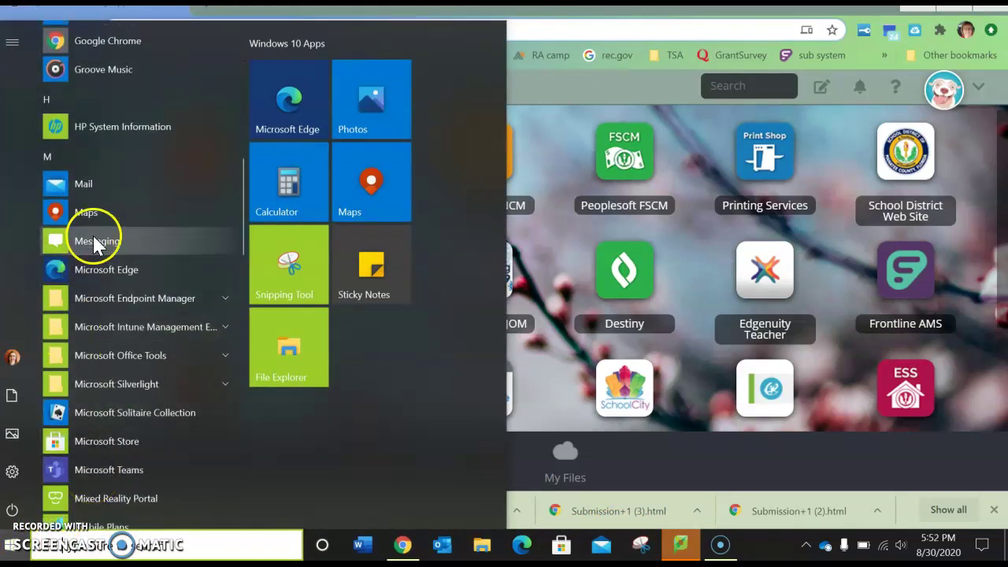
left_click(99, 215)
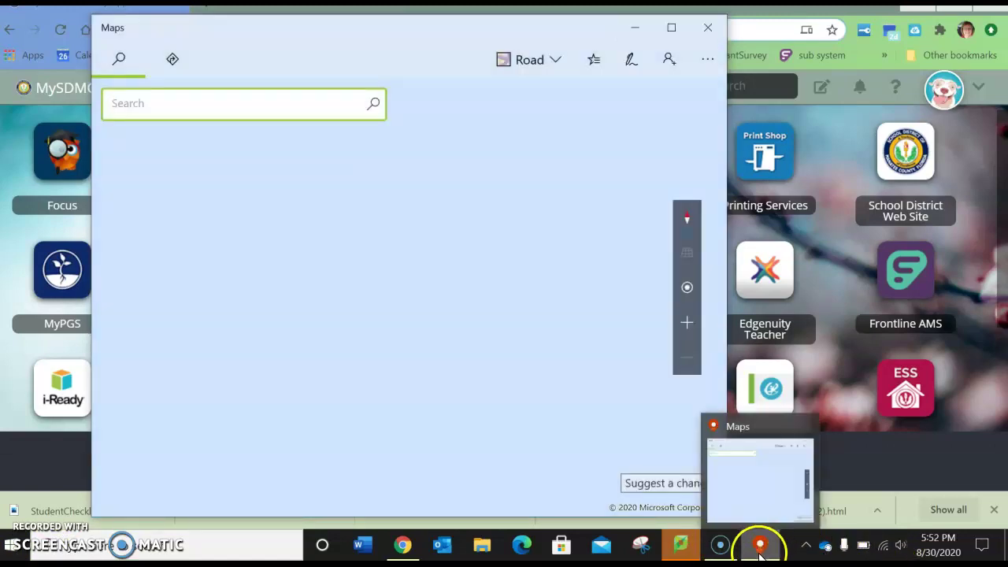
right_click(760, 556)
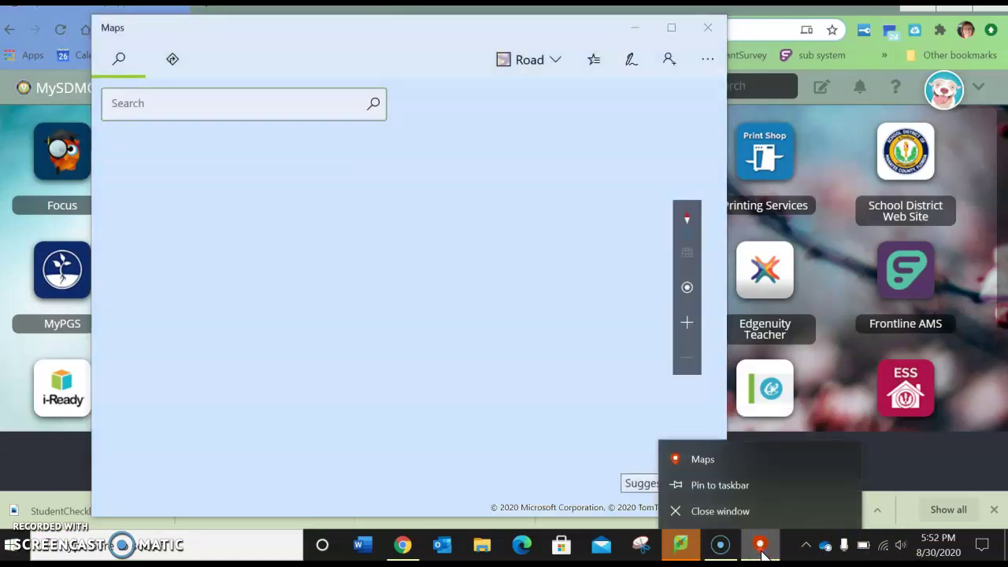
left_click(719, 485)
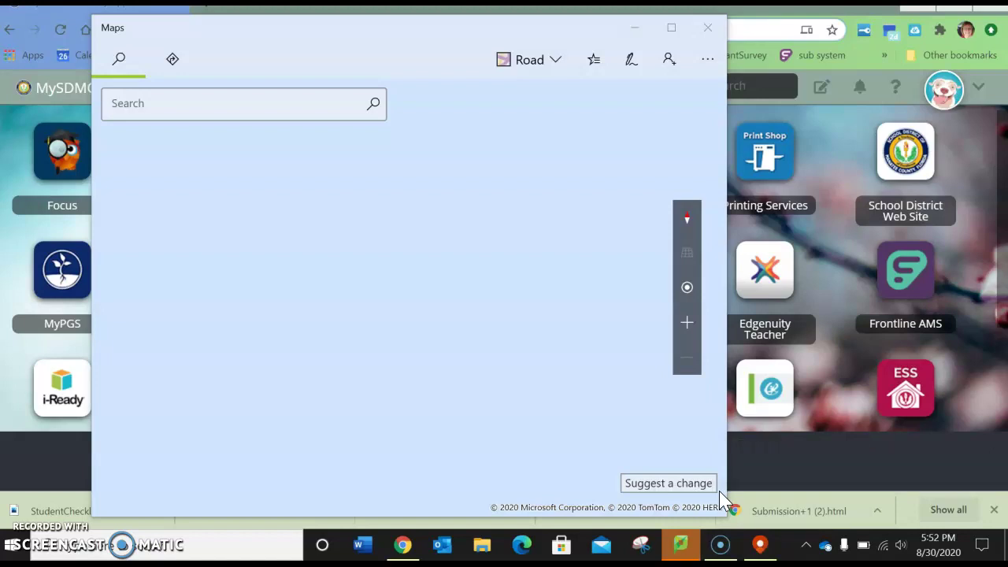
left_click(709, 27)
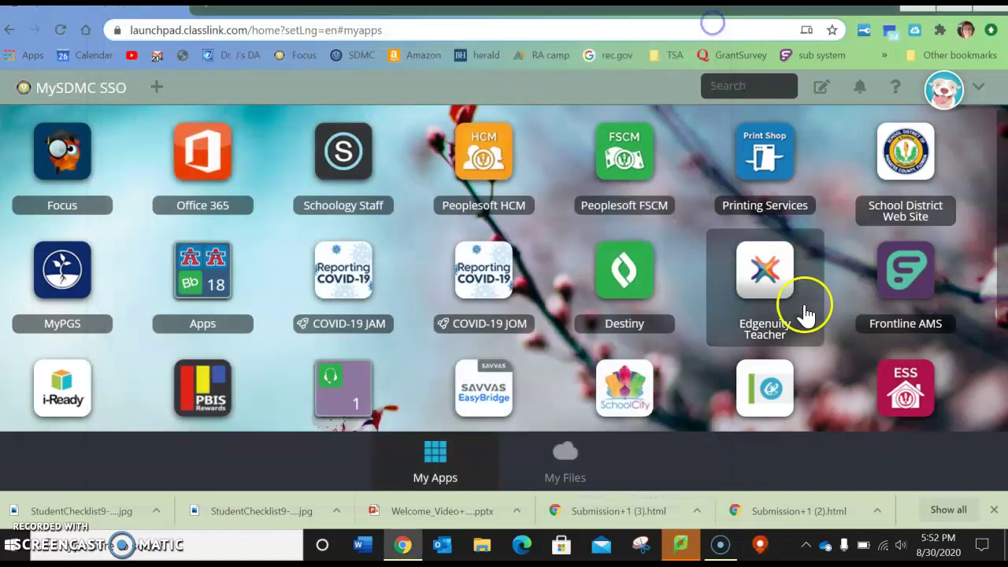
right_click(760, 551)
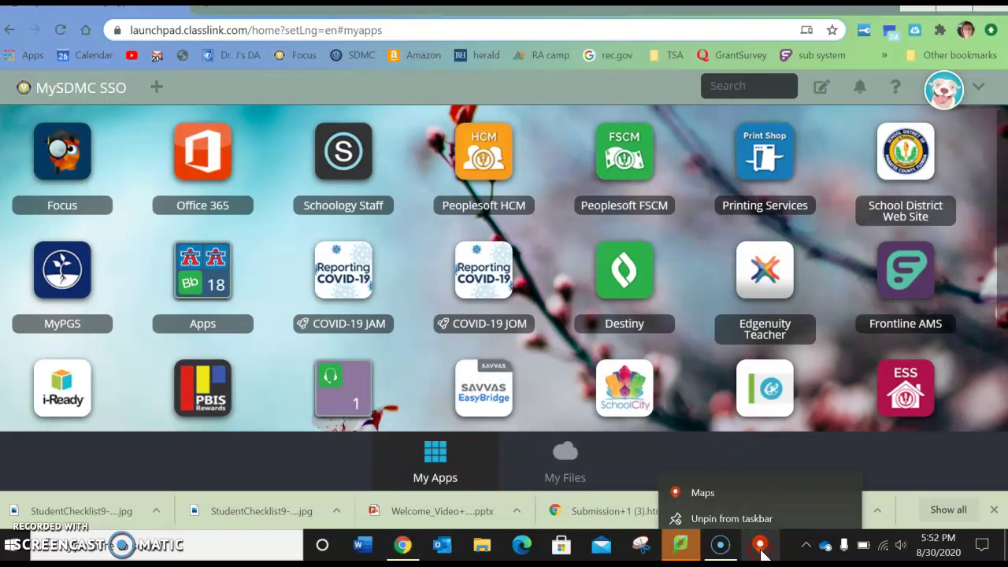
left_click(732, 510)
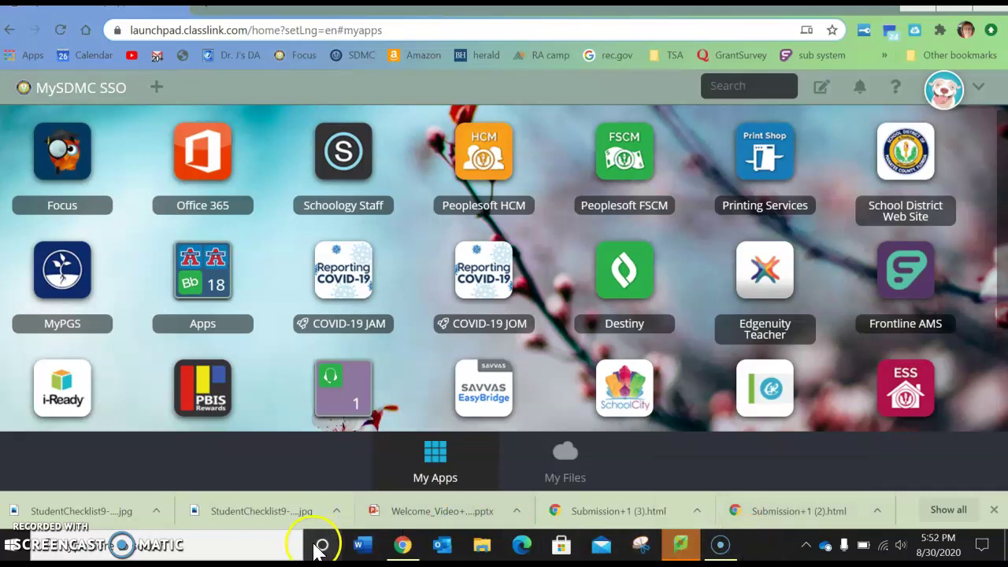
Open Windows Search from the taskbar and close its More categories dropdown
left_click(61, 486)
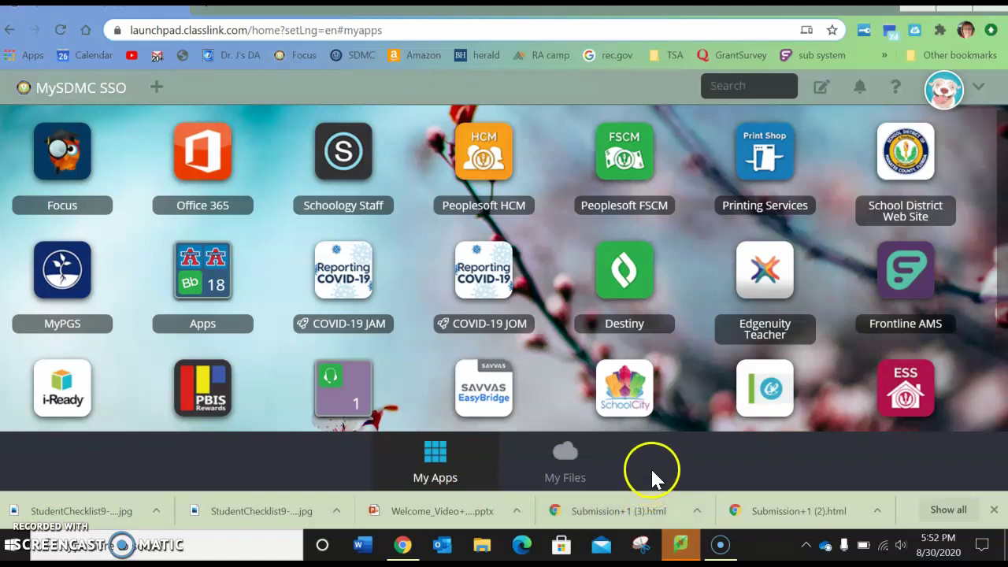
left_click(263, 543)
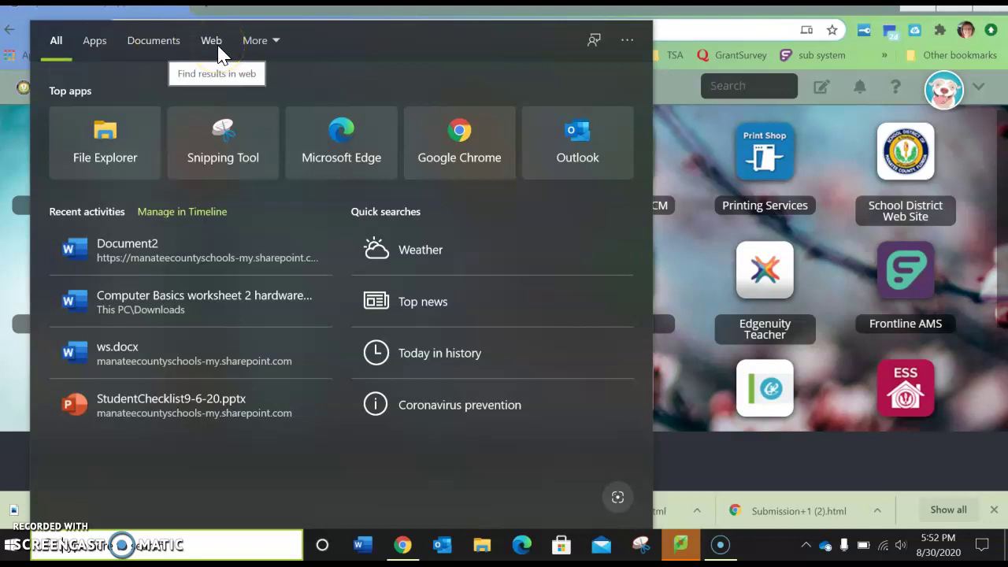
left_click(263, 40)
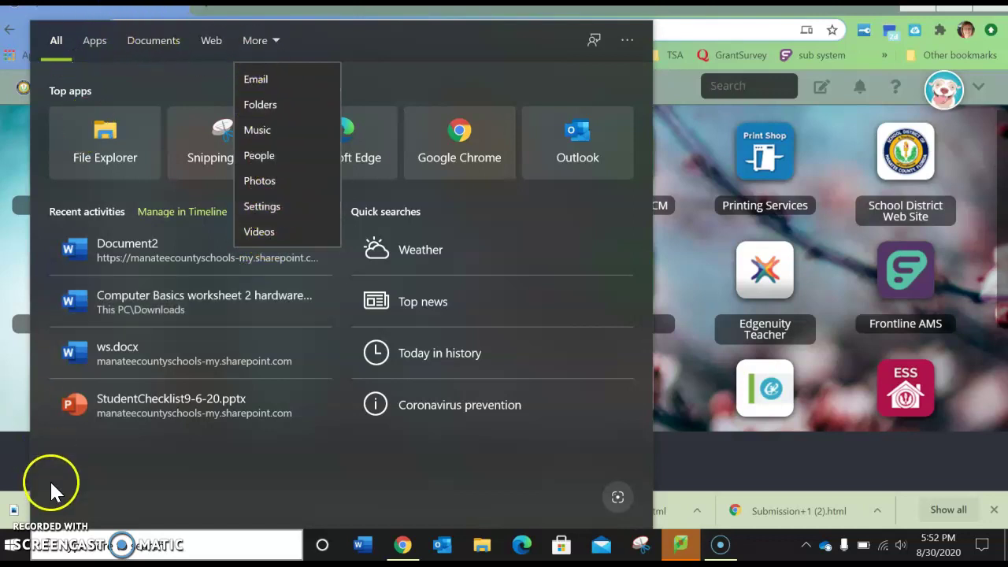
left_click(111, 545)
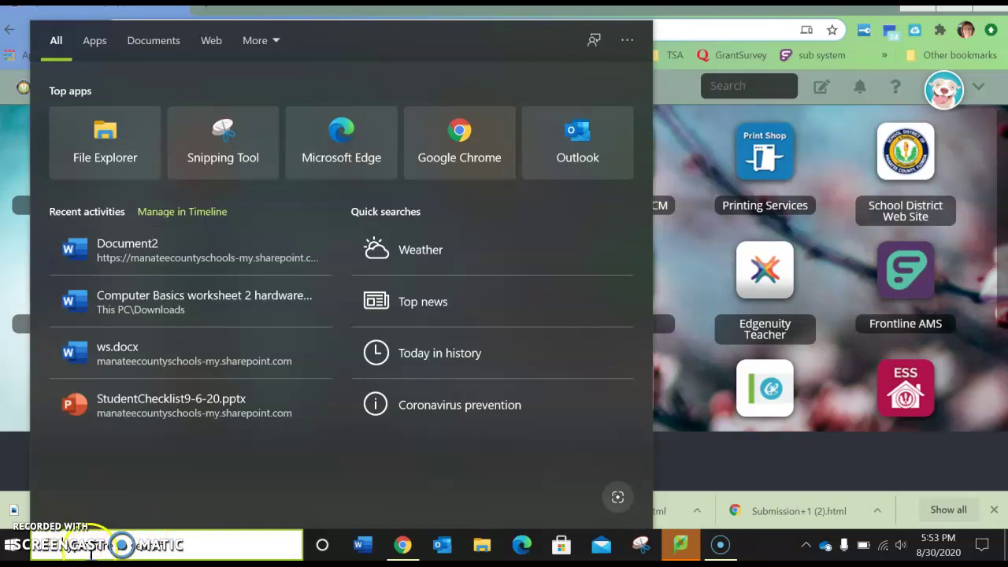
View the Documents results and search options, then return to All and close search
left_click(160, 38)
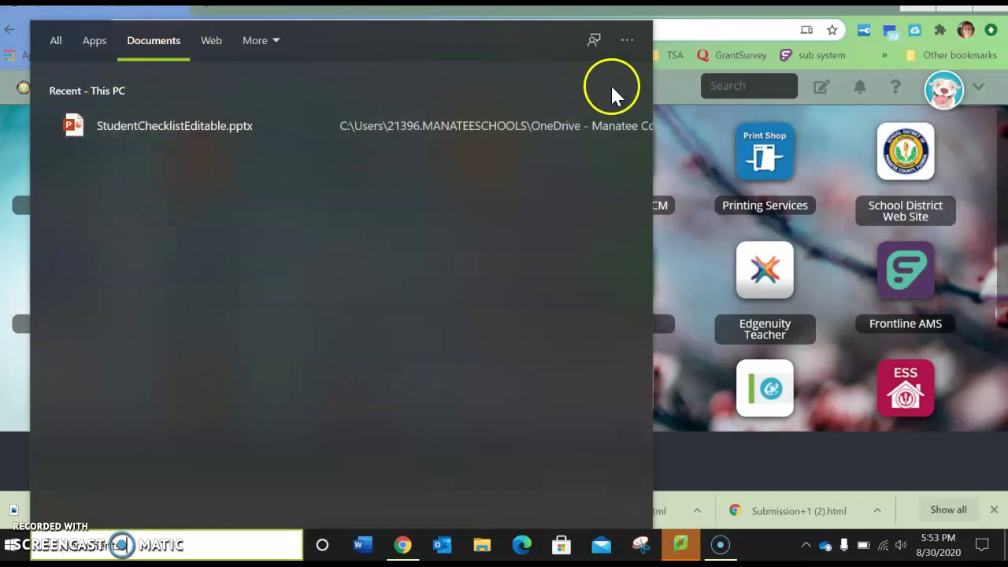
left_click(626, 42)
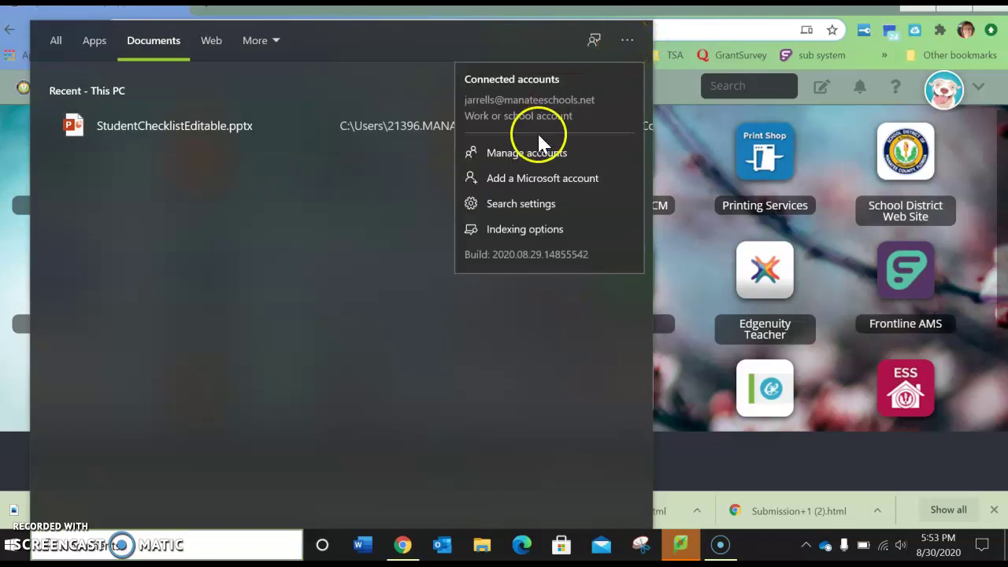
left_click(322, 248)
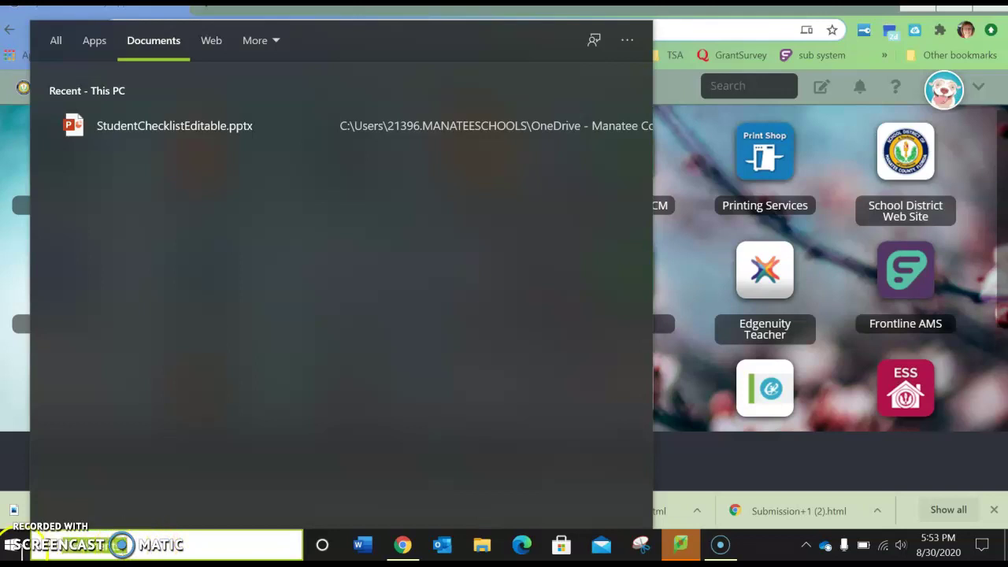
left_click(46, 556)
left_click(66, 543)
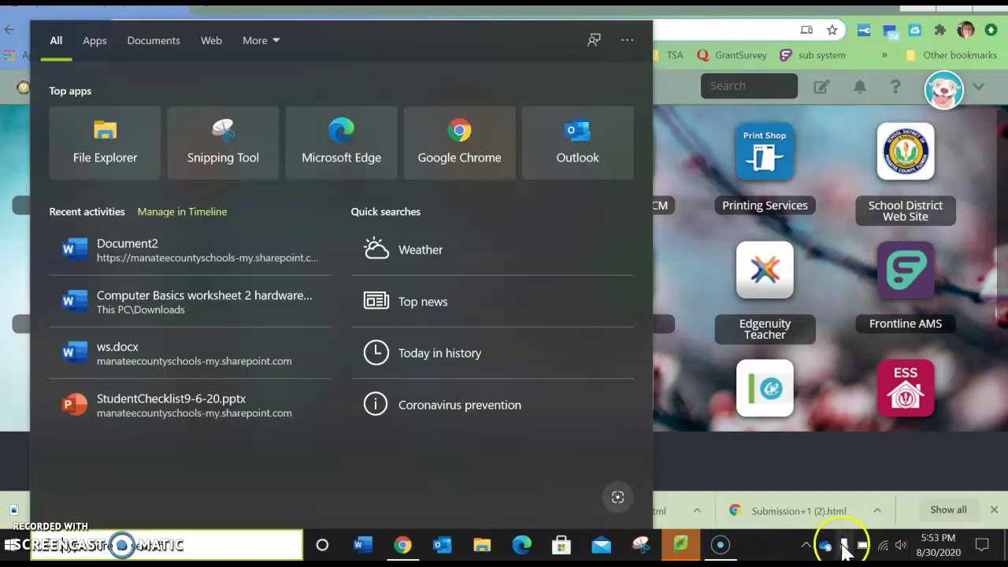
left_click(805, 549)
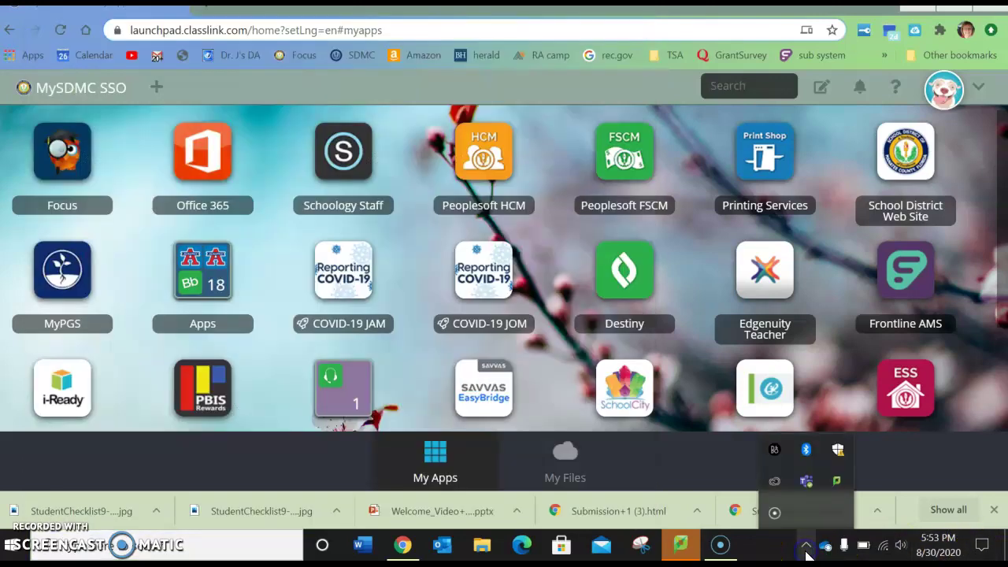
left_click(807, 551)
left_click(806, 551)
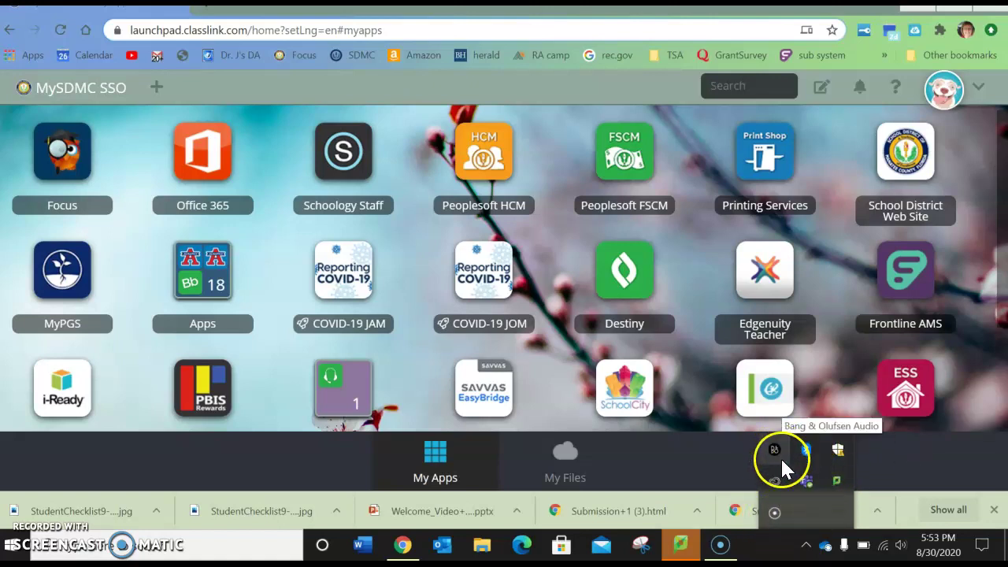
left_click(838, 450)
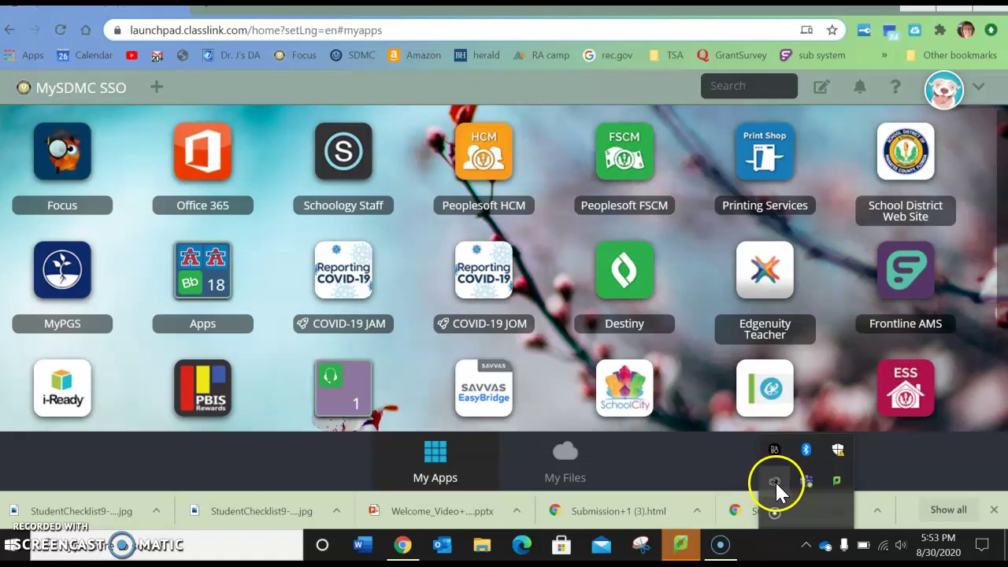
left_click(836, 482)
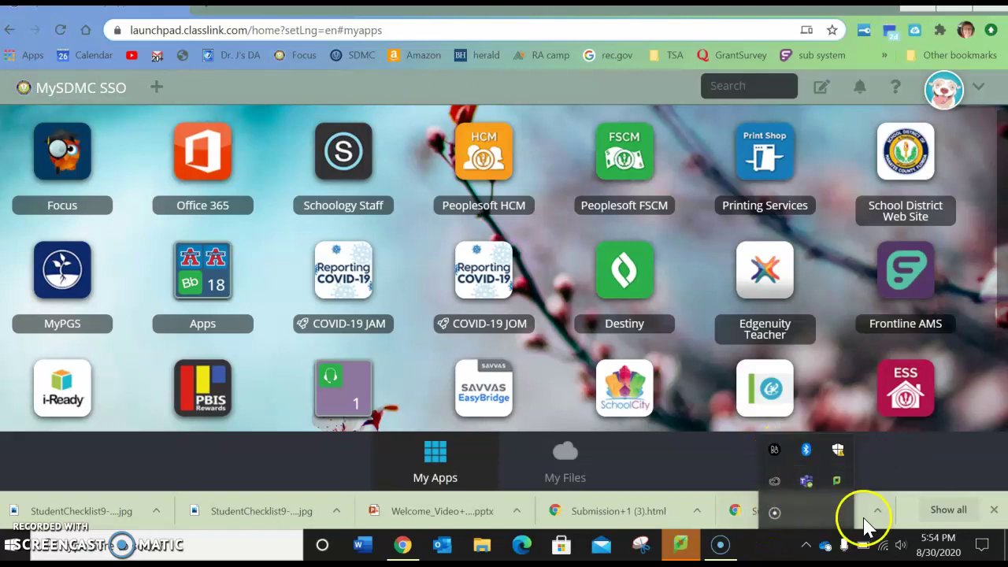
left_click(826, 546)
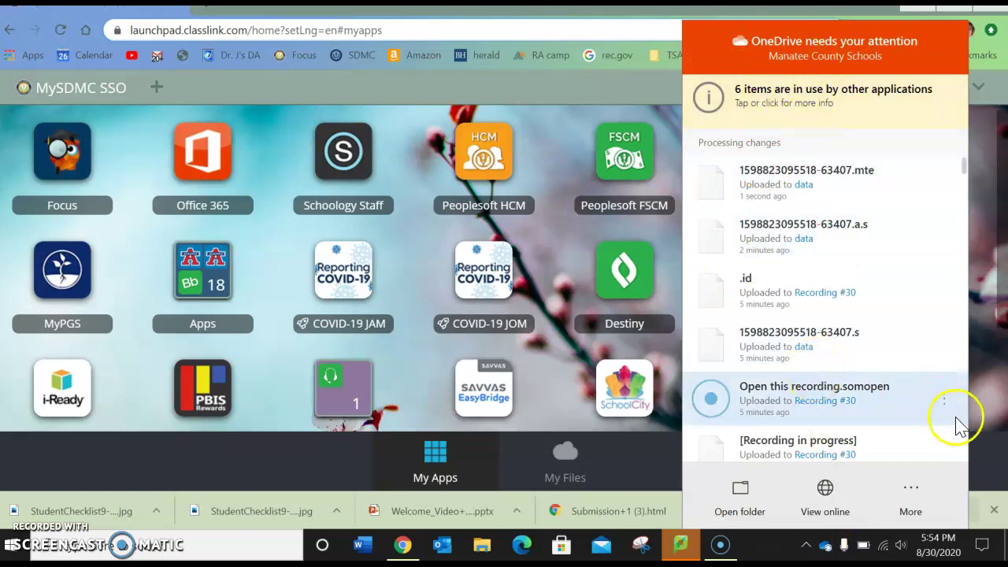
left_click(989, 480)
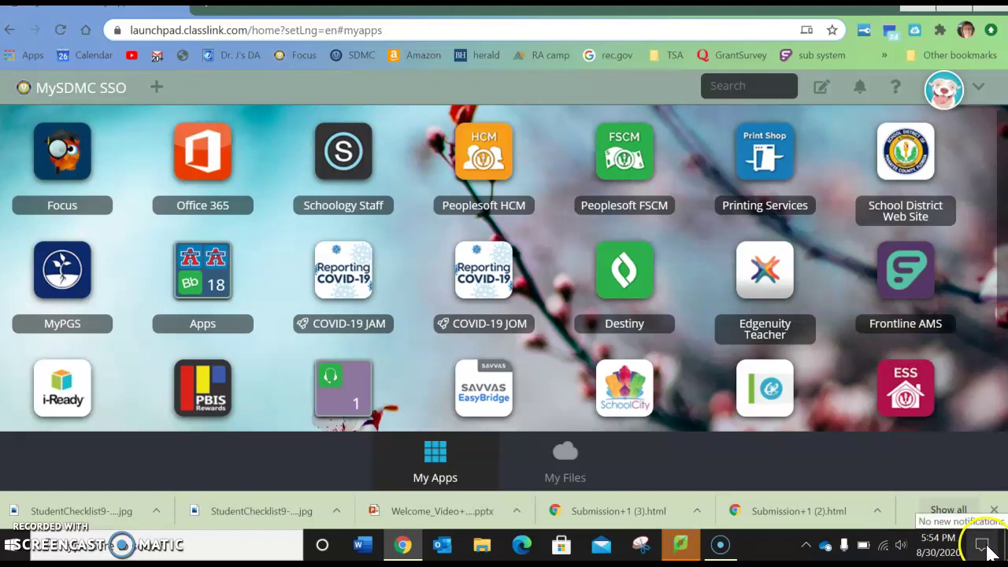
left_click(984, 551)
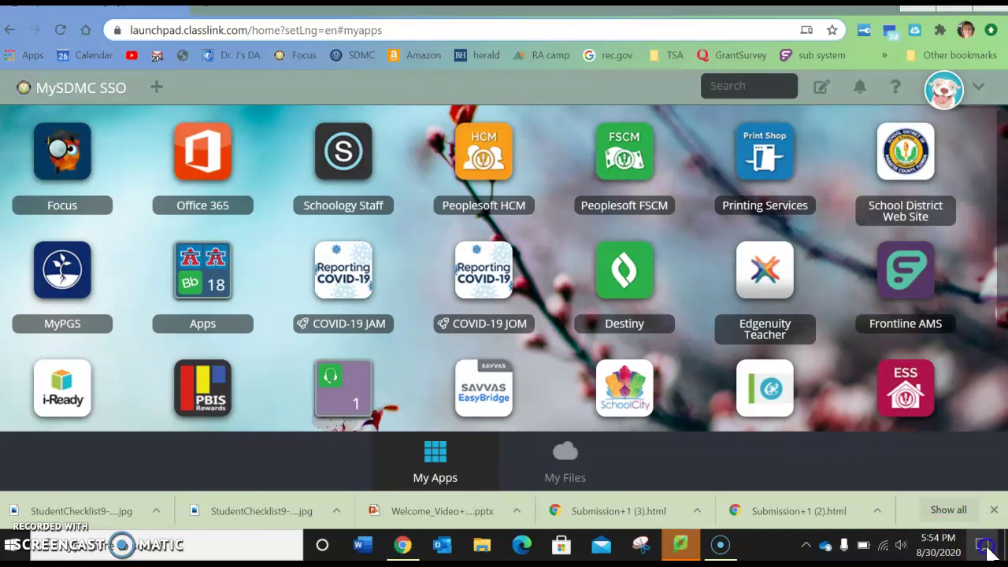
left_click(984, 551)
left_click(984, 551)
left_click(983, 546)
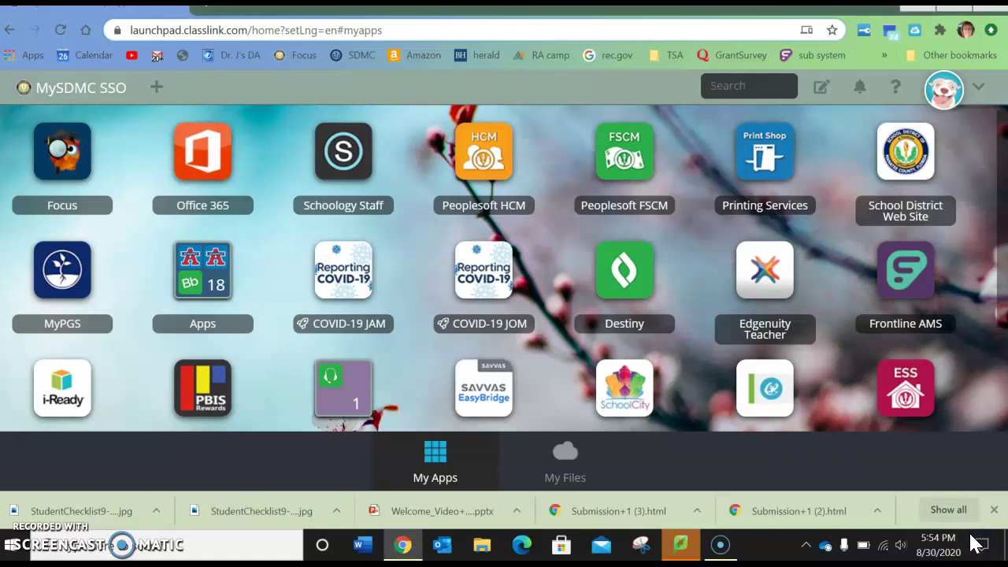
left_click(985, 550)
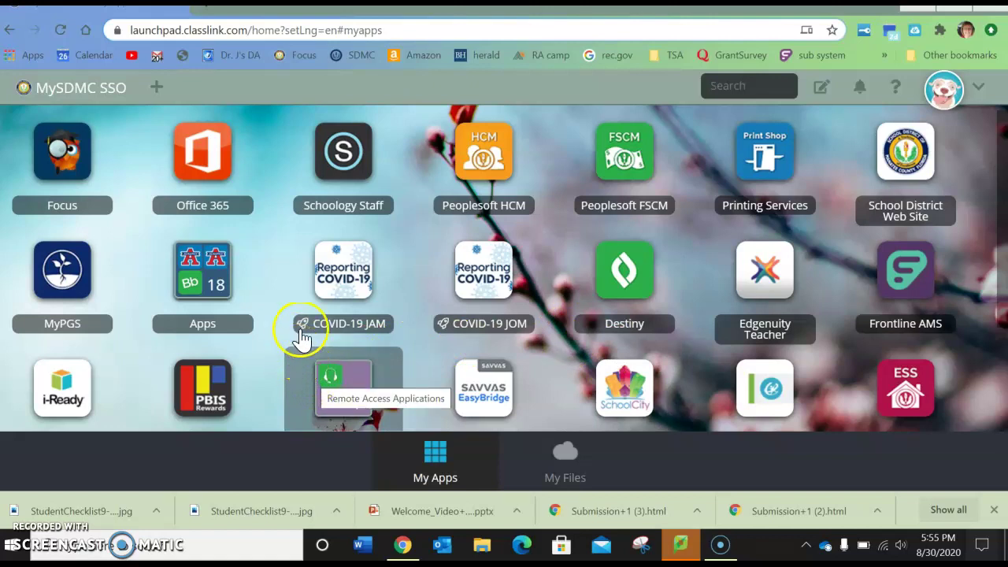
Launch Schoology from ClassLink and bring up the Reorder Courses list under My Courses
left_click(352, 161)
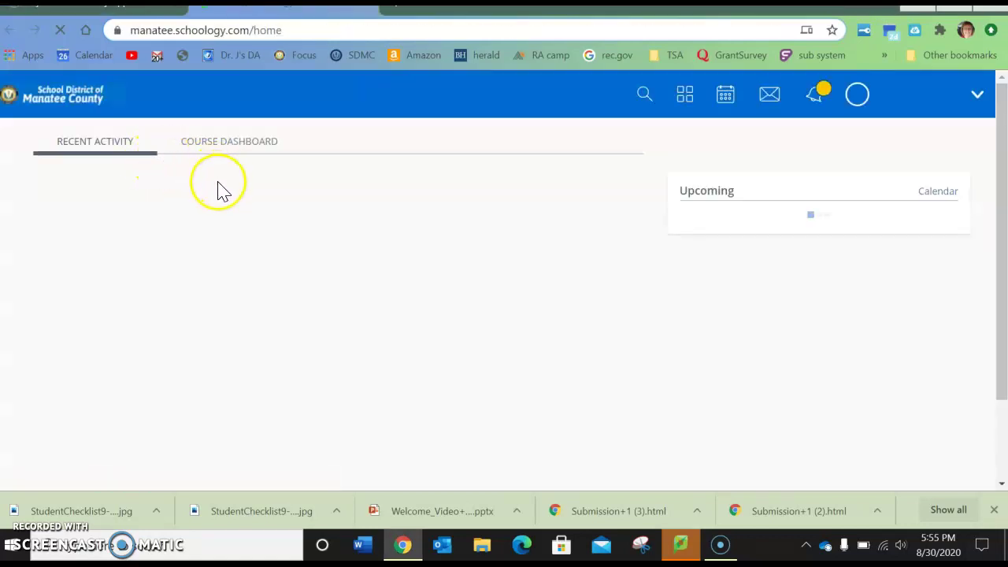
left_click(172, 100)
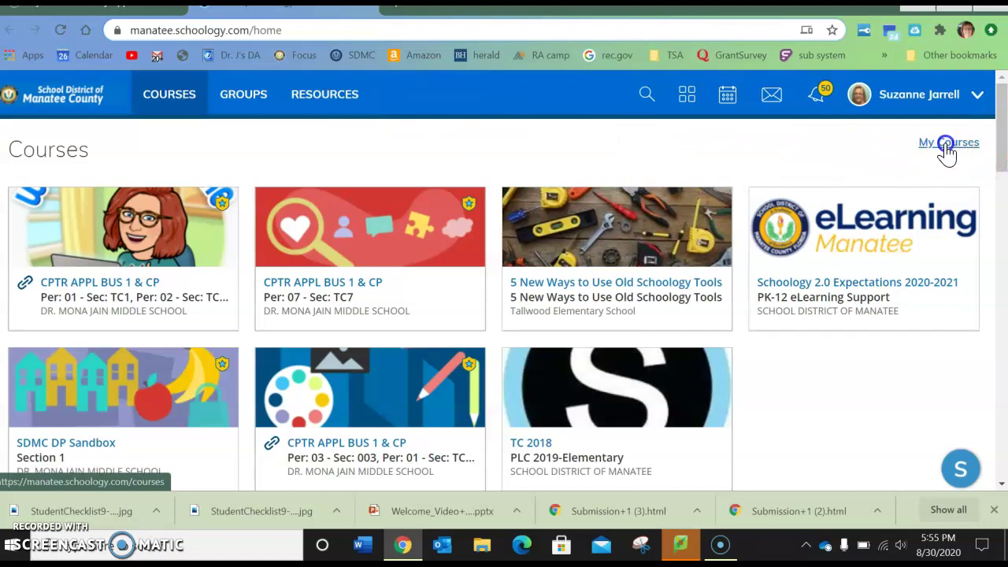
left_click(947, 146)
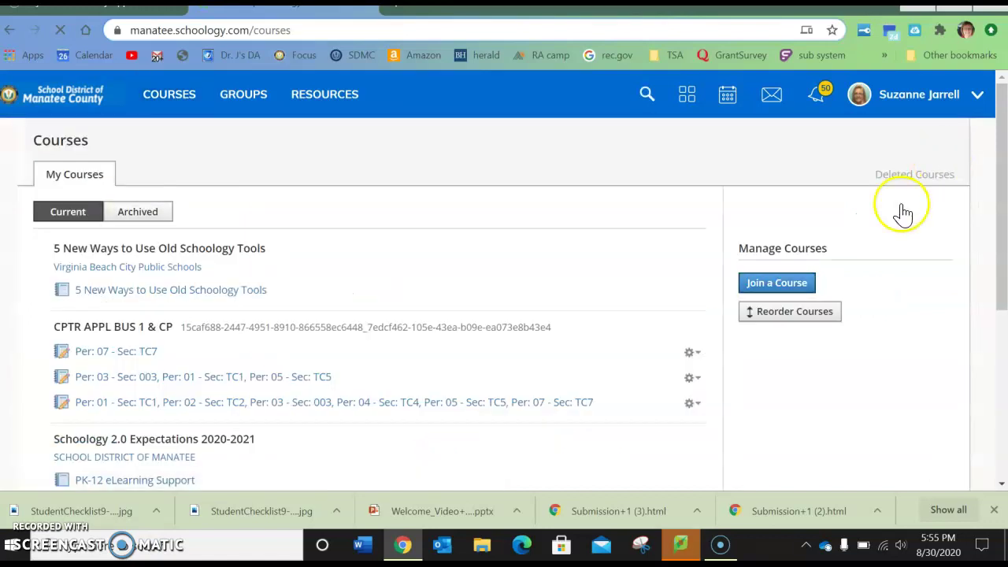
left_click(774, 315)
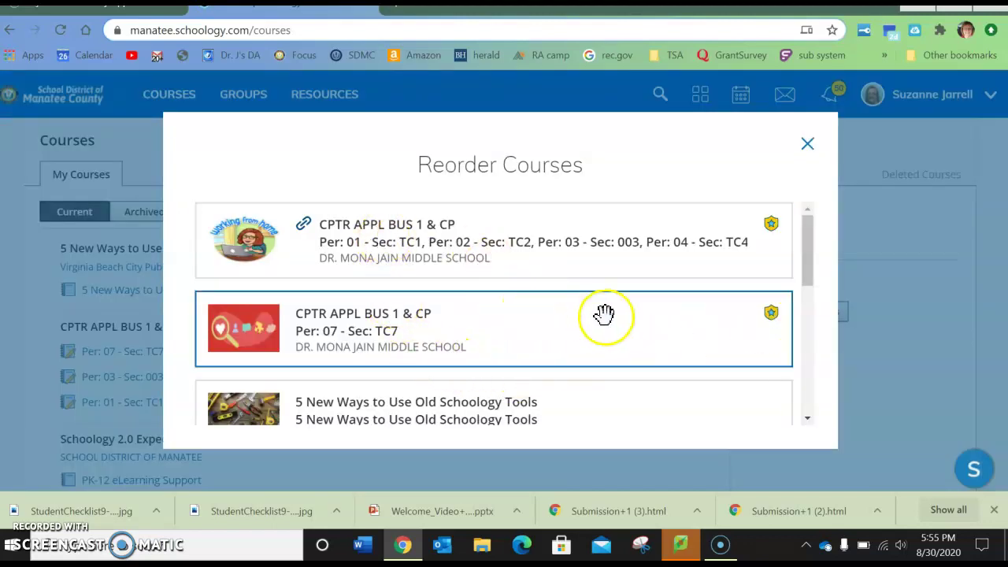
Drag the Per: 07, 5 New Ways and Per: 01 courses around, then return to Courses
scroll(603, 317, "down", 8)
scroll(509, 342, "up", 8)
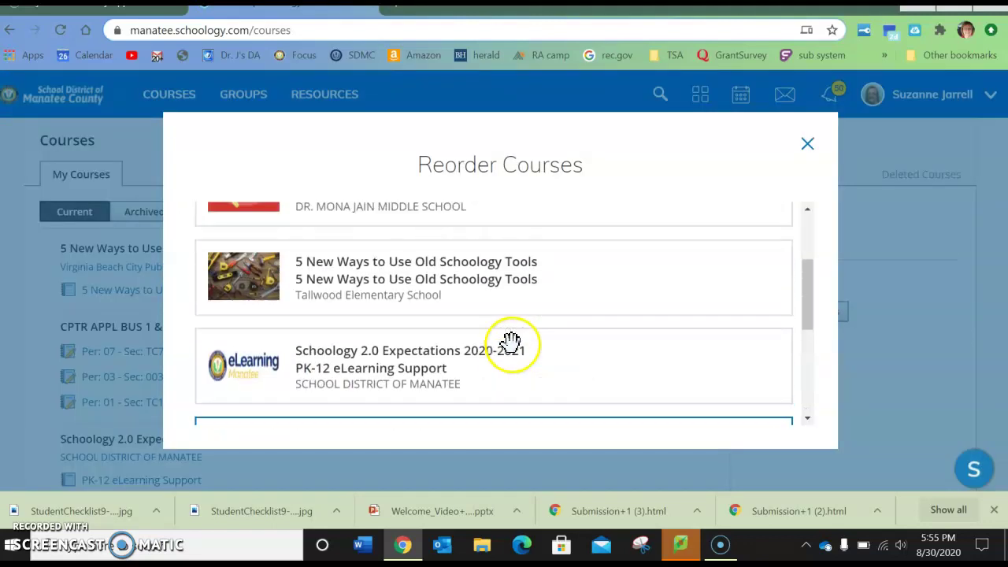
left_click_drag(450, 349, 443, 265)
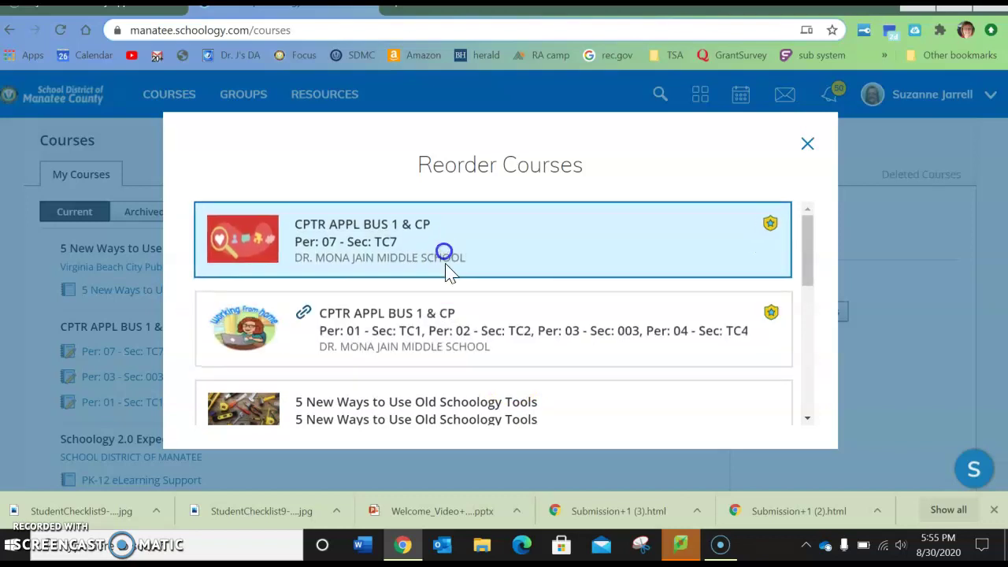
left_click_drag(428, 405, 420, 268)
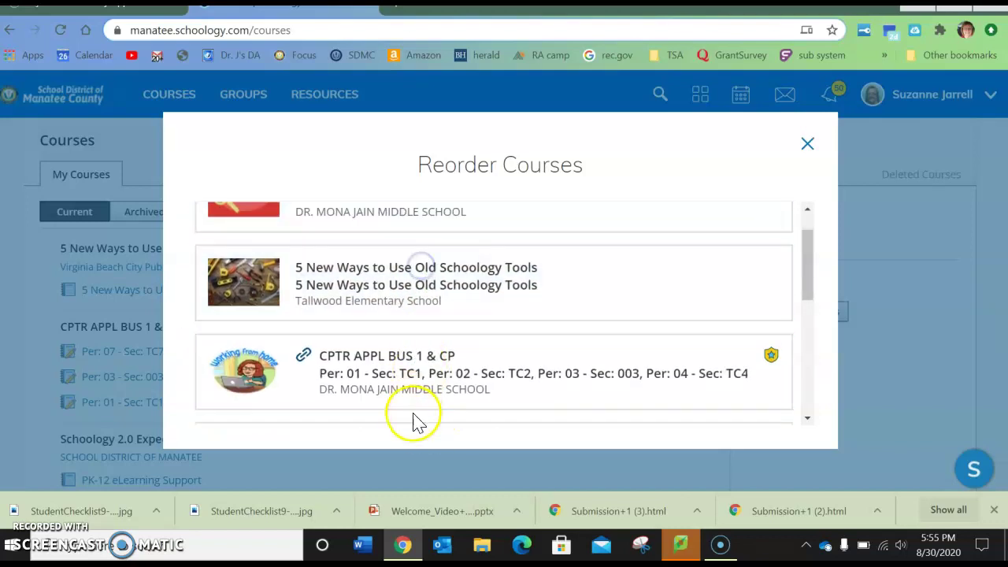
left_click_drag(412, 371, 407, 258)
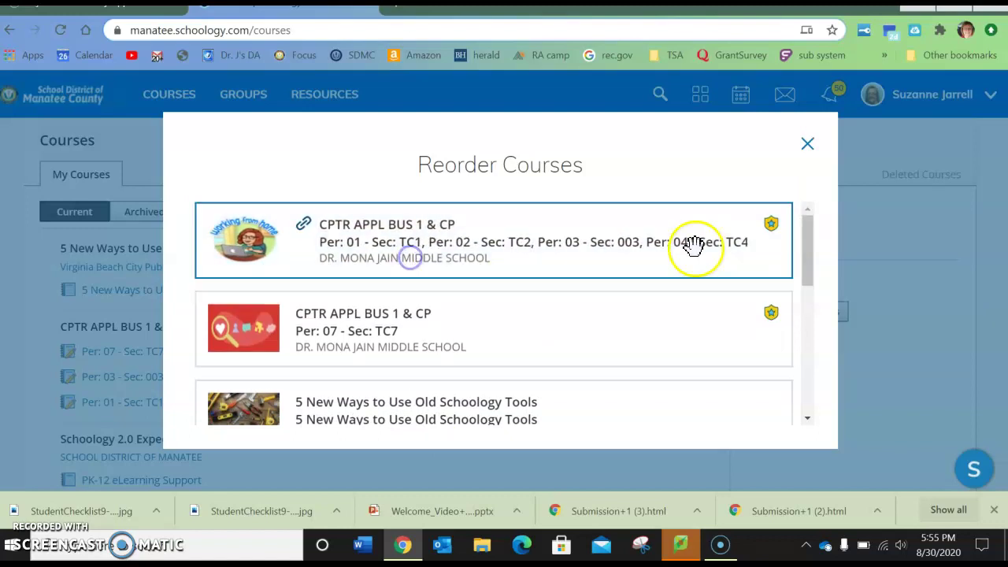
scroll(799, 236, "down", 6)
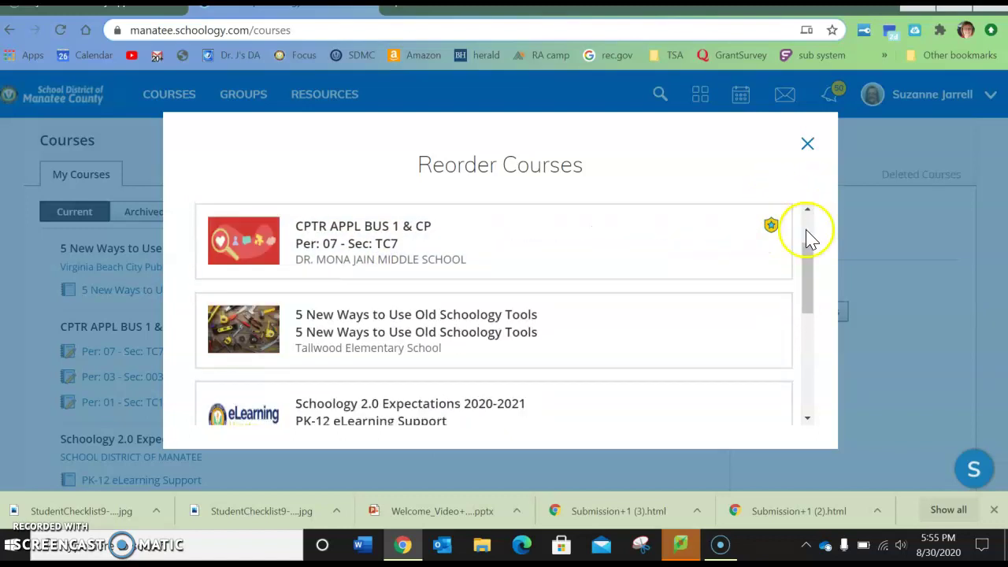
left_click(808, 145)
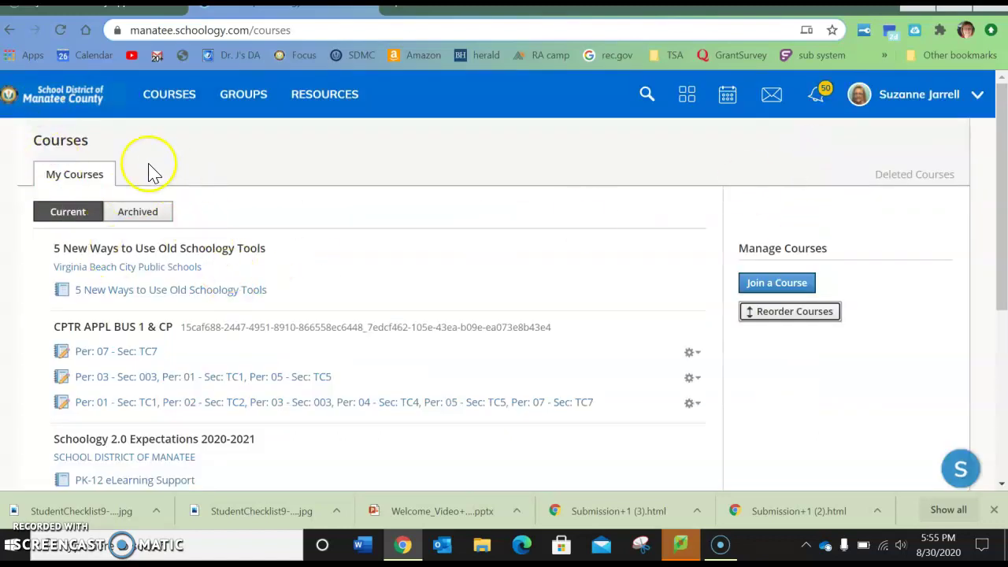
left_click(187, 94)
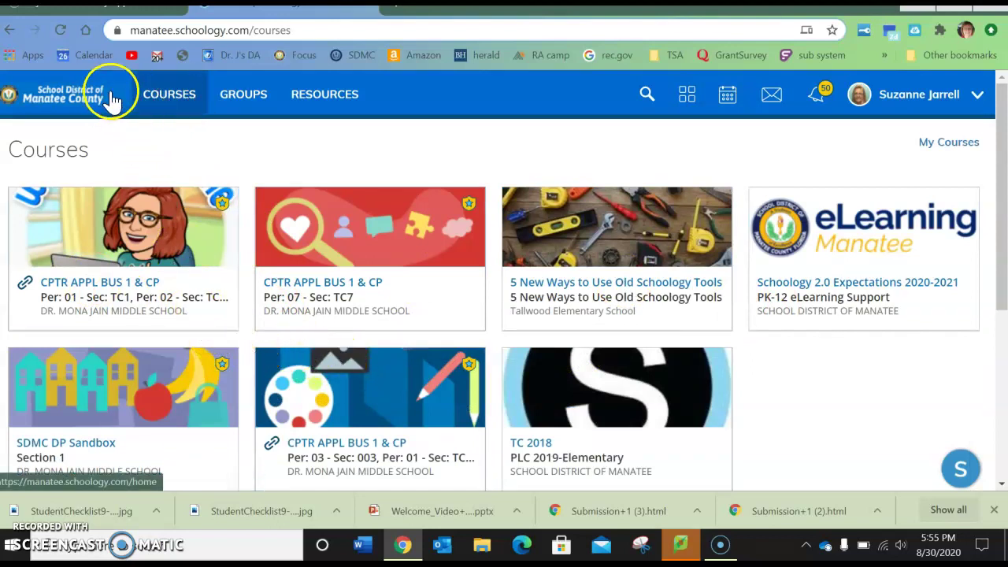
Switch back to the ClassLink LaunchPad browser tab
left_click(130, 17)
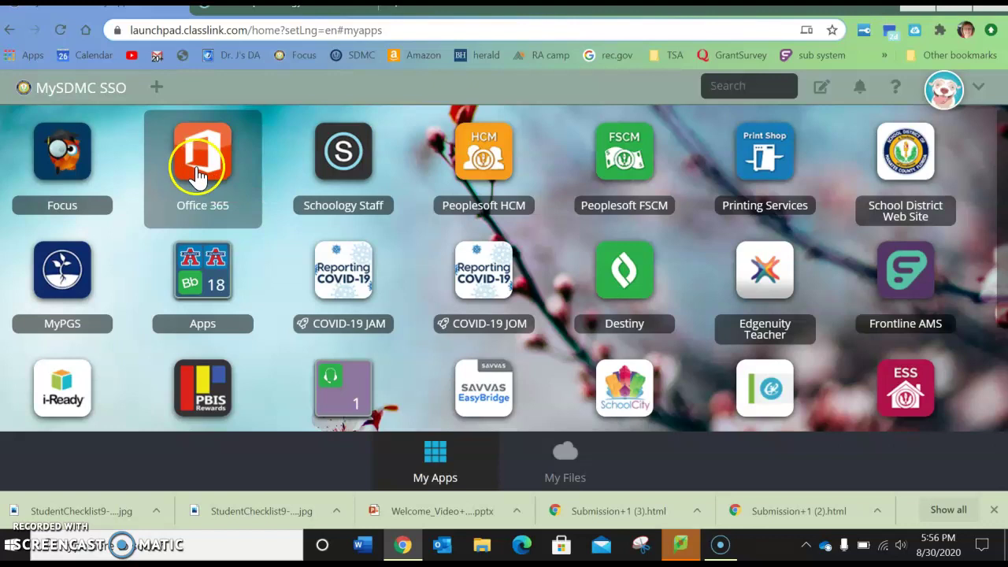
Launch Office 365 from the ClassLink tiles and choose Yes to stay signed in
left_click(209, 179)
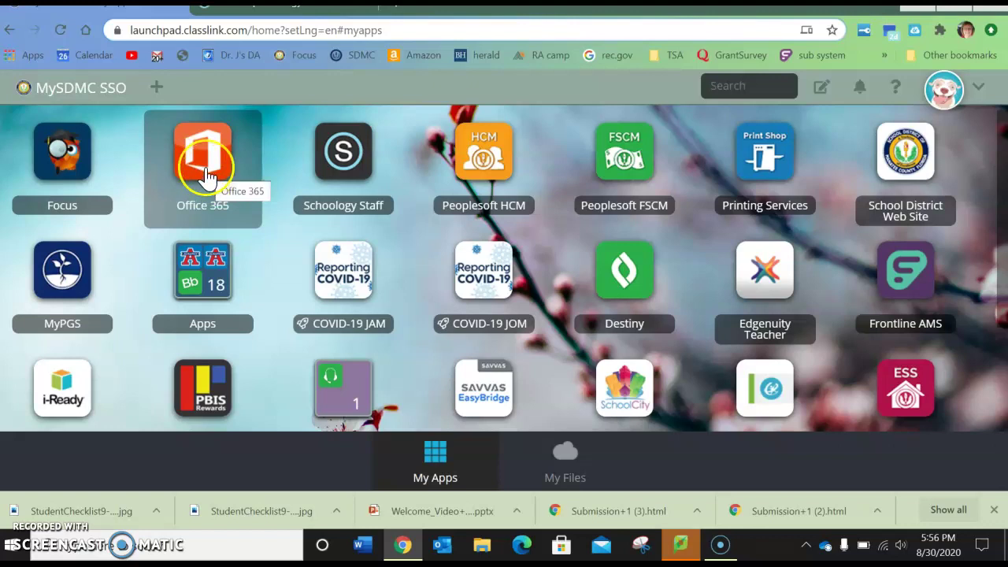
left_click(160, 185)
left_click(202, 187)
left_click(203, 155)
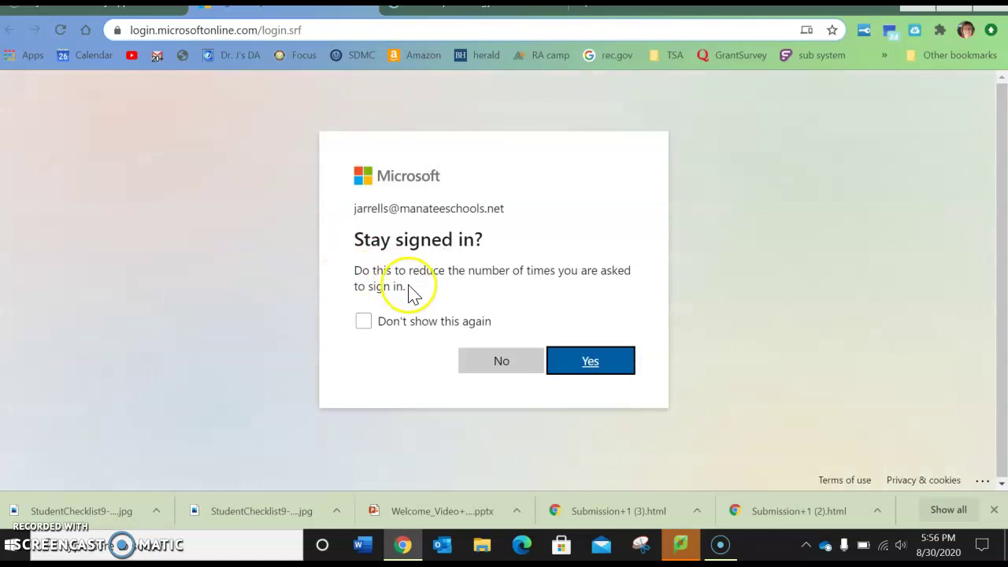
left_click(579, 370)
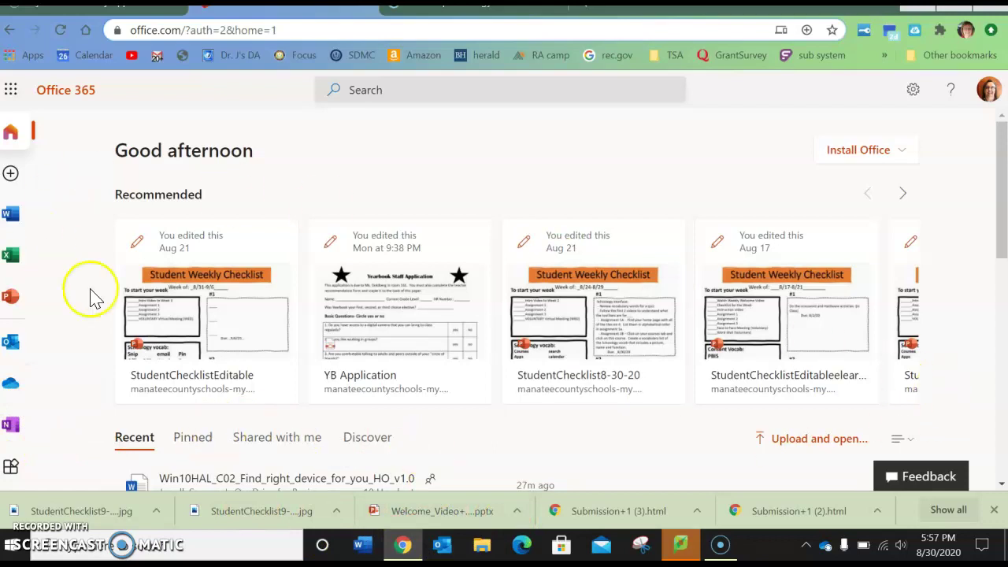
Go to OneDrive files and try Compact List and Tiles layouts before returning to List
left_click(15, 387)
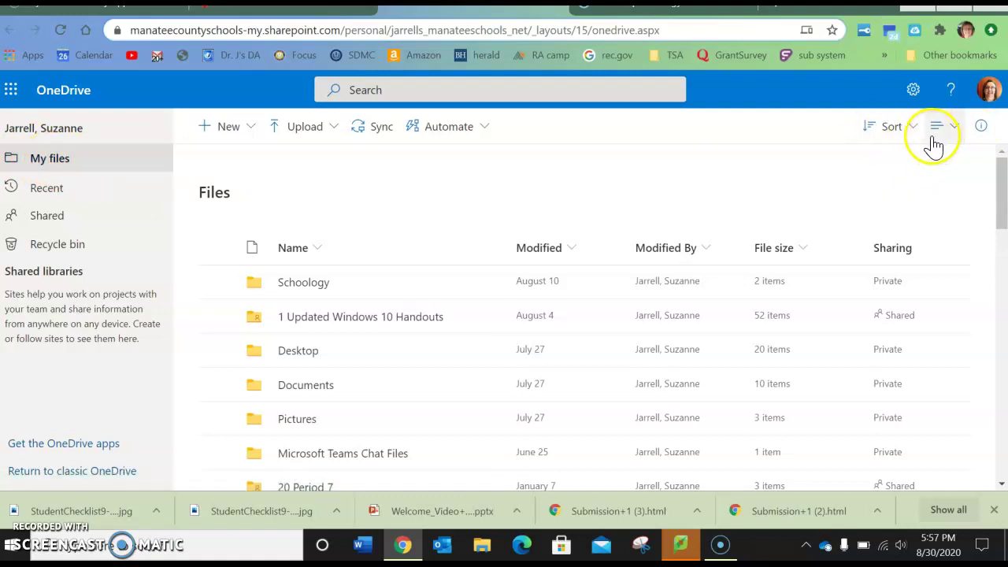
left_click(890, 135)
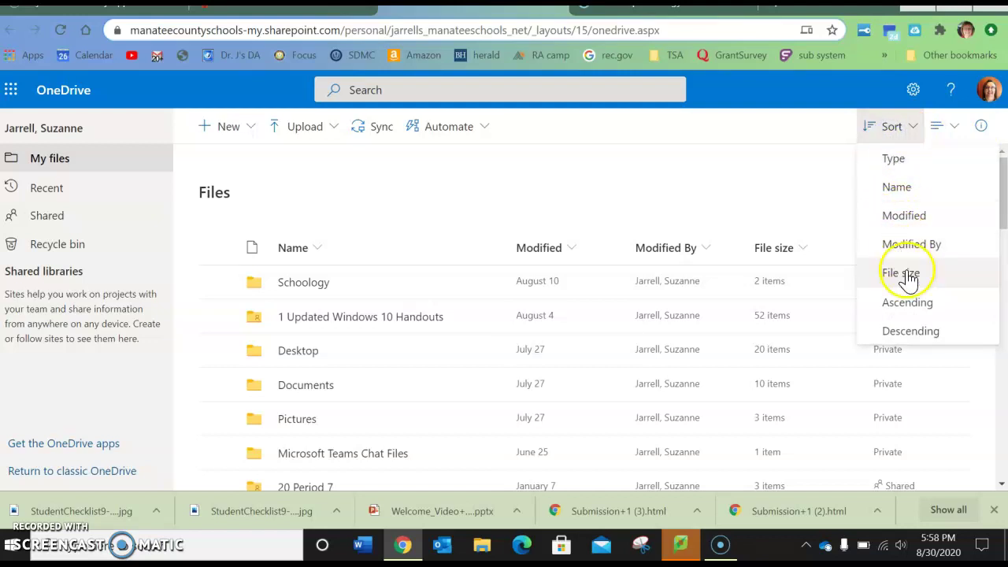
left_click(943, 129)
left_click(920, 194)
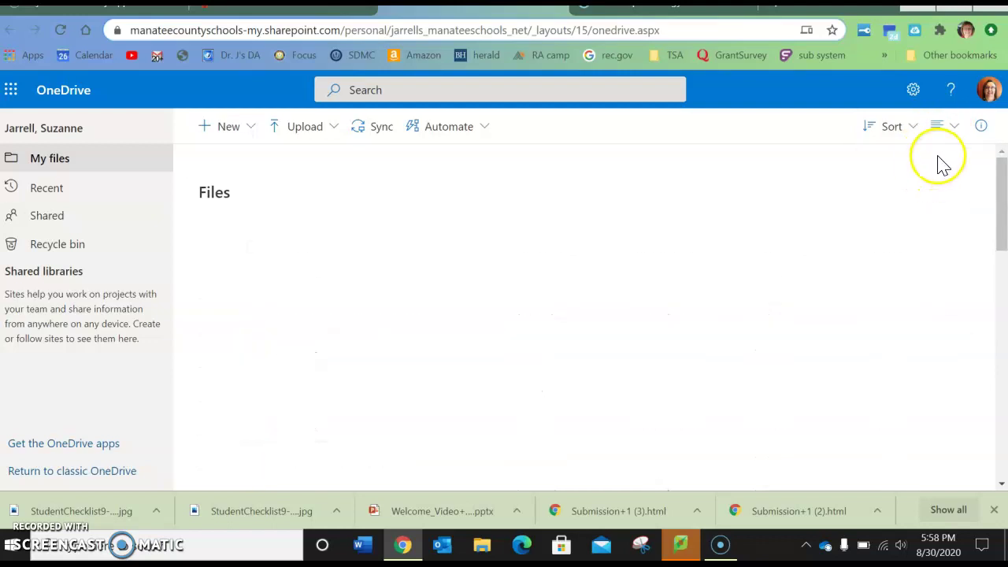
left_click(949, 128)
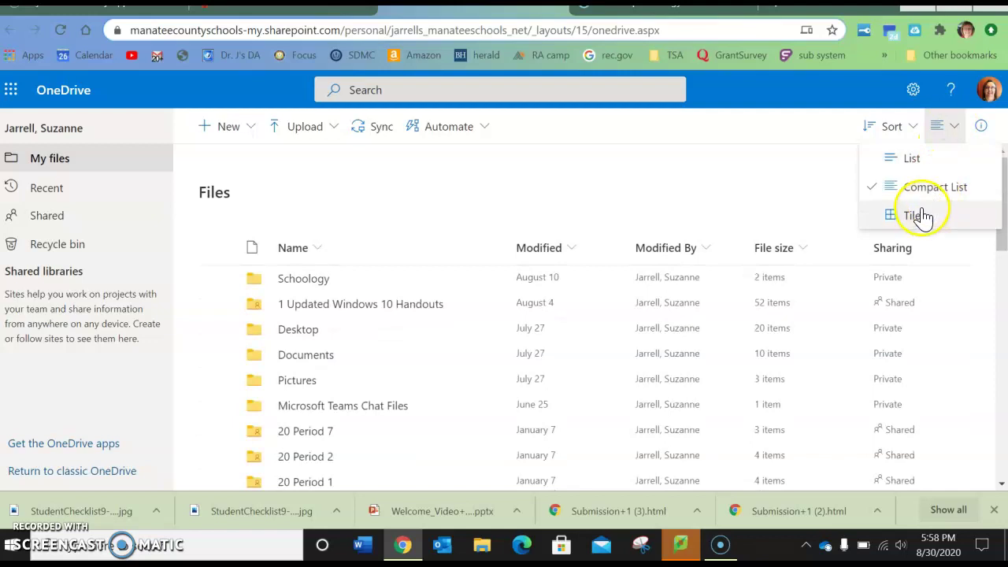
left_click(923, 212)
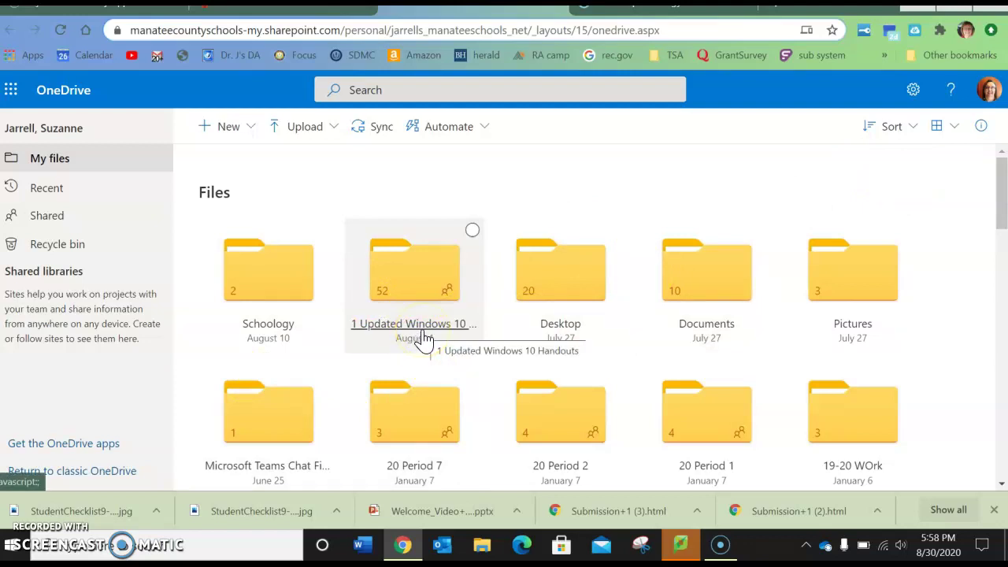
left_click(907, 128)
left_click(938, 127)
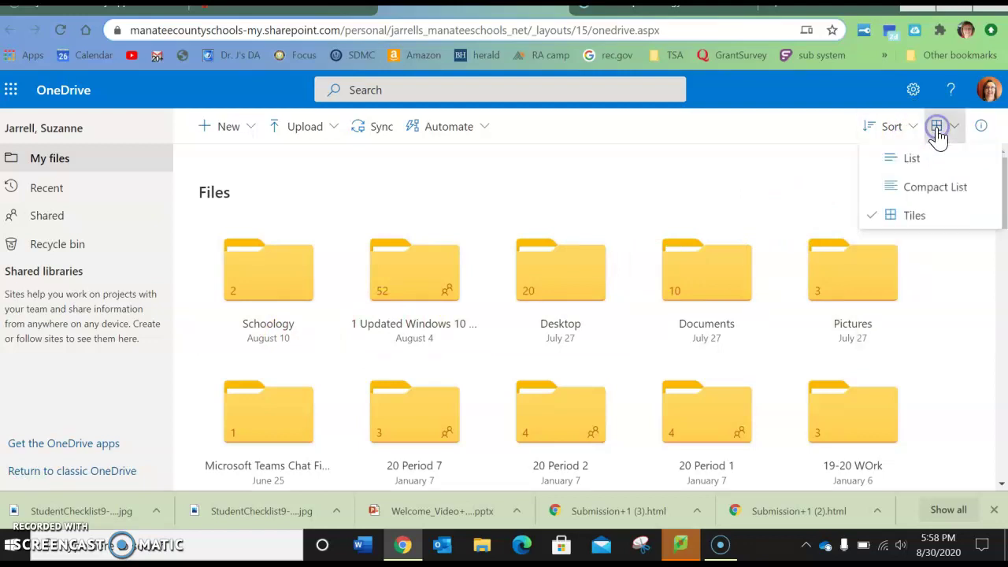
left_click(918, 163)
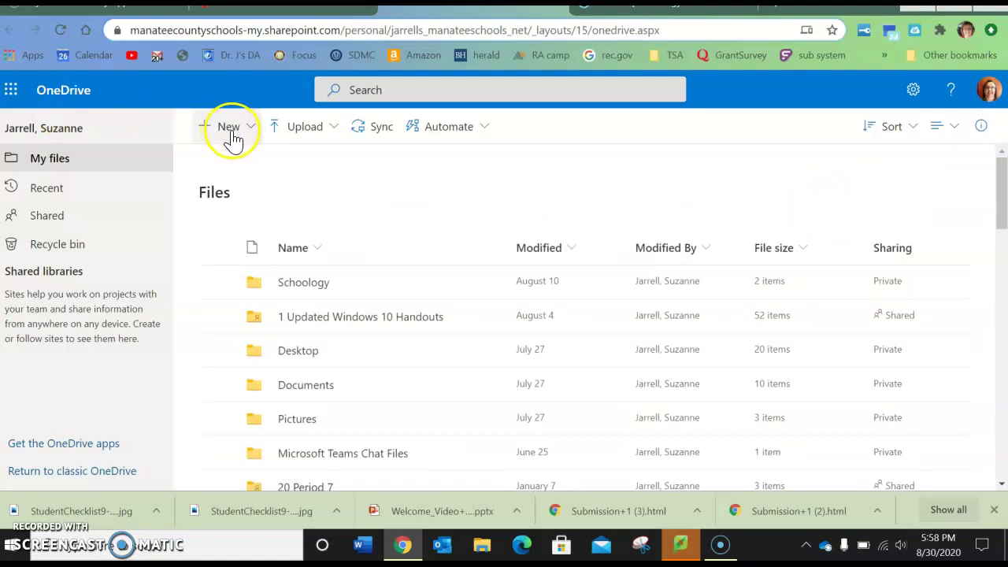
Create a new folder named 'Intro to Comp Apps' in My files and go into it
left_click(231, 130)
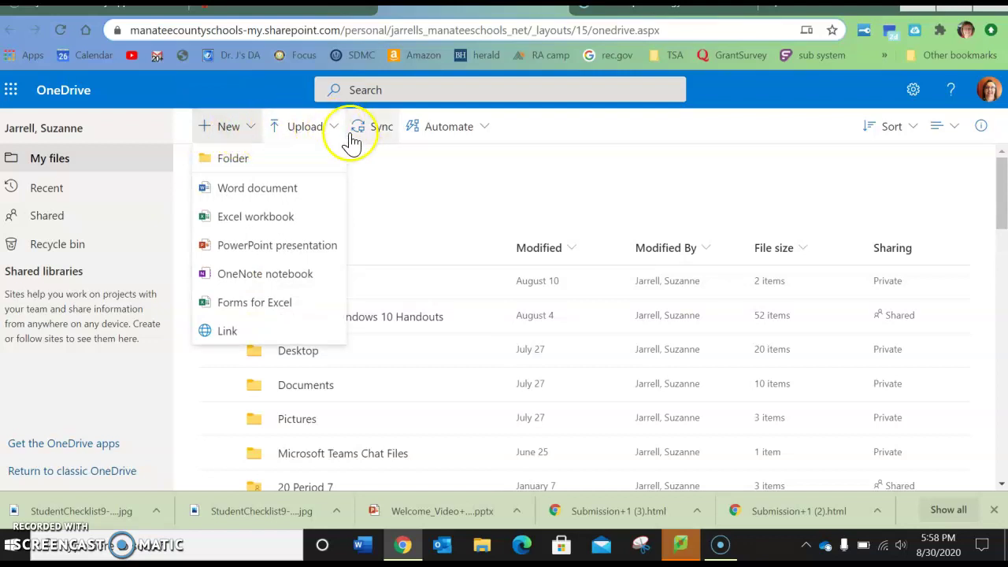
left_click(246, 161)
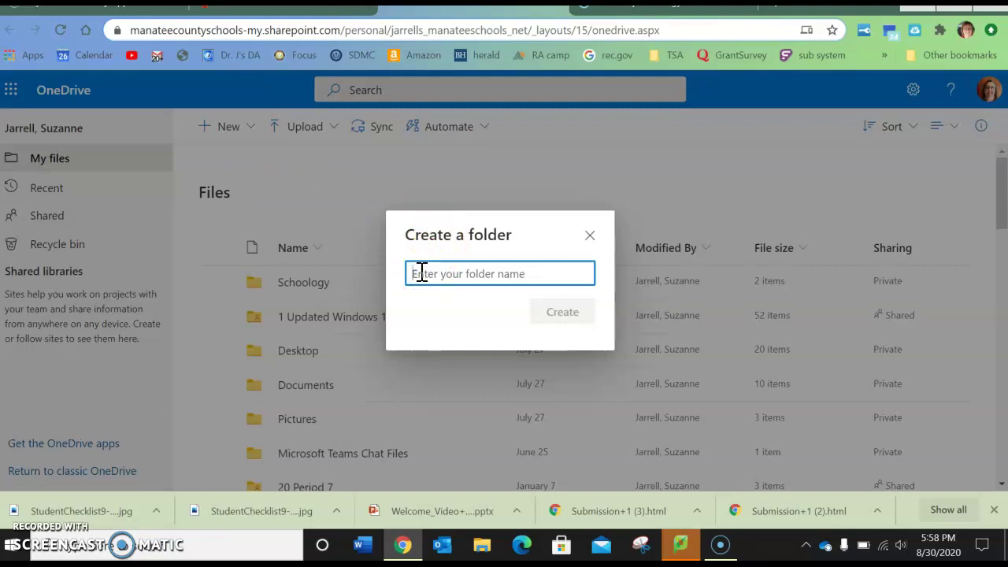
type("Intro to Comp Apps")
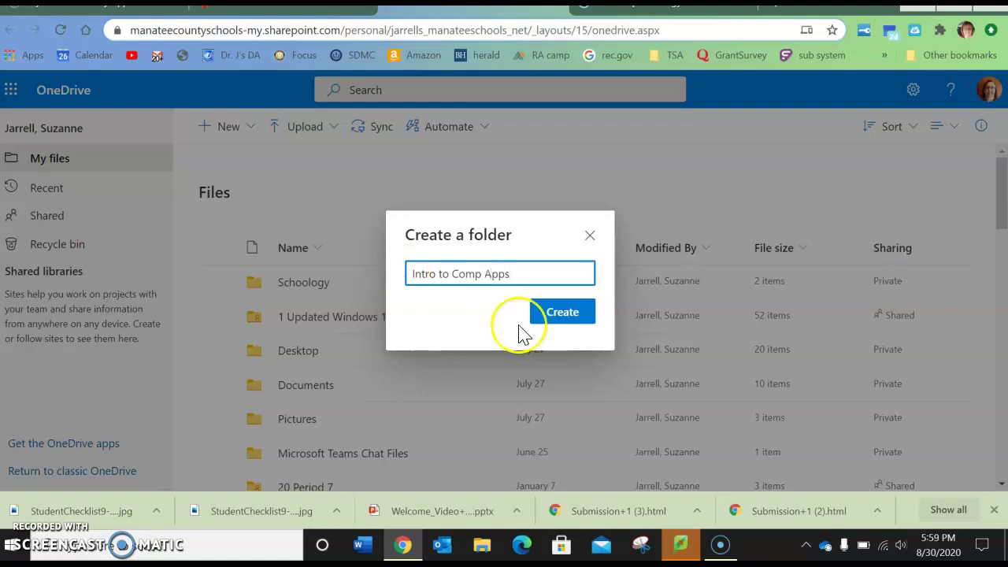
left_click(580, 315)
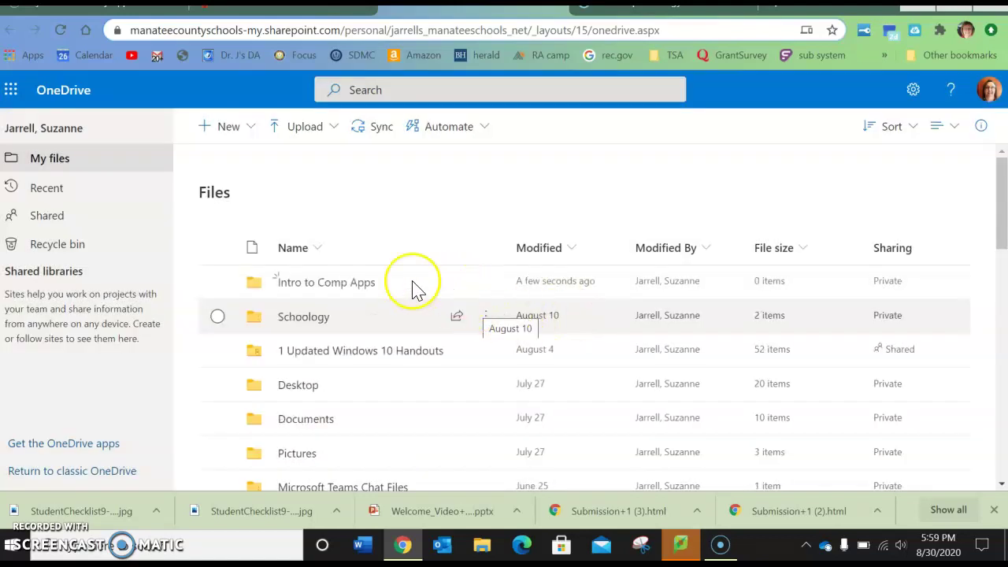
left_click(369, 284)
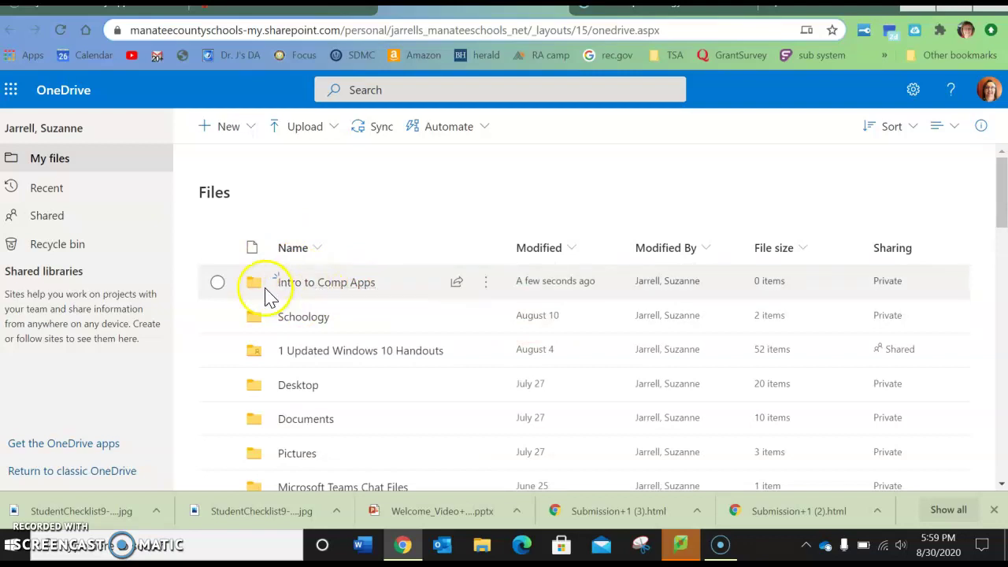
Inside Intro to Comp Apps, create a subfolder named 'Quarter 1'
left_click(334, 290)
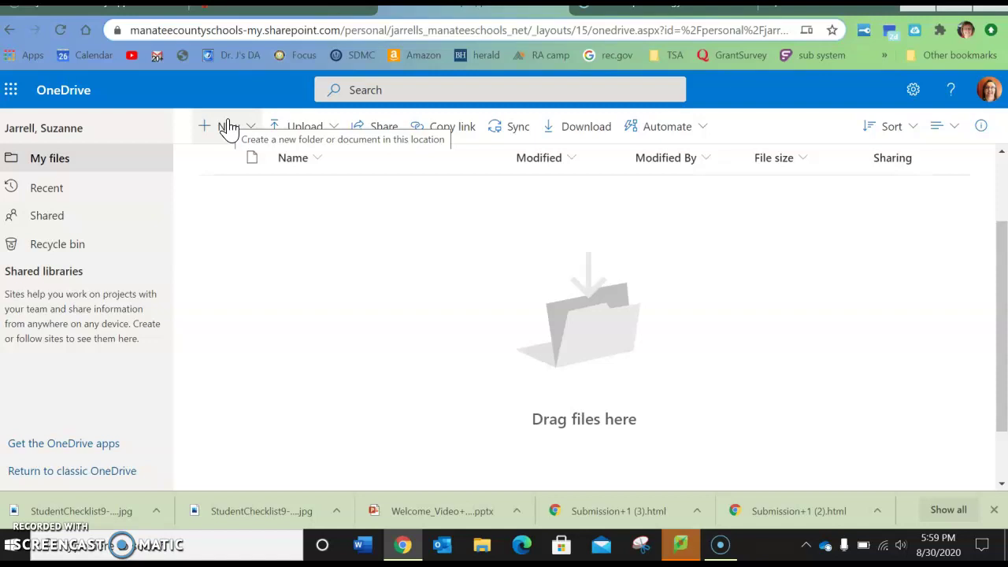
left_click(228, 128)
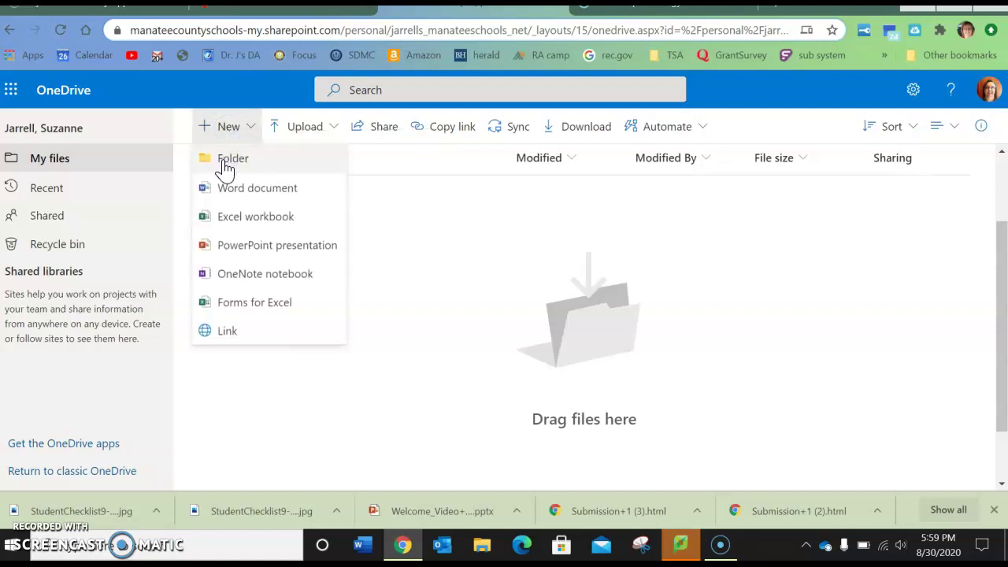
left_click(225, 161)
left_click(429, 276)
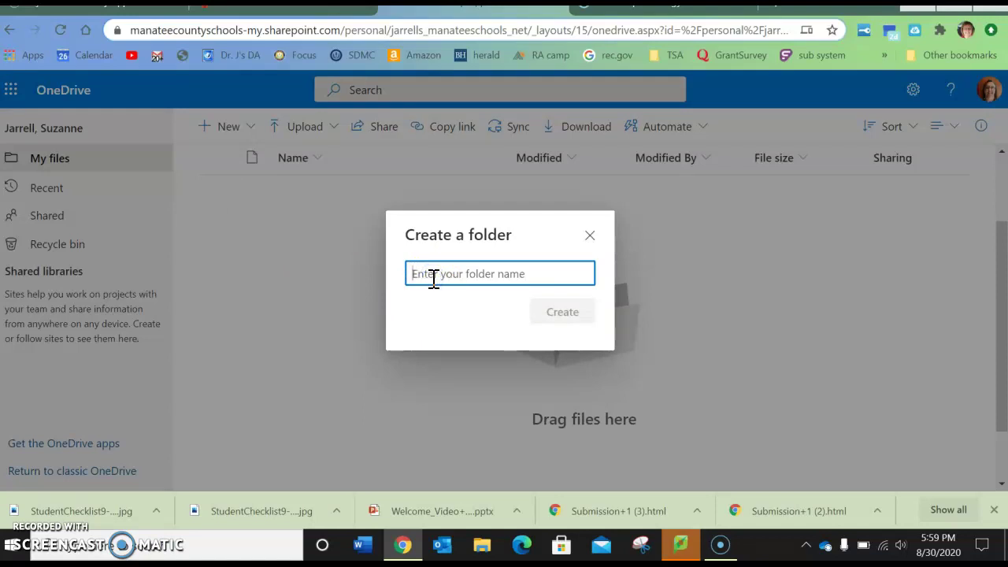
type("Quart")
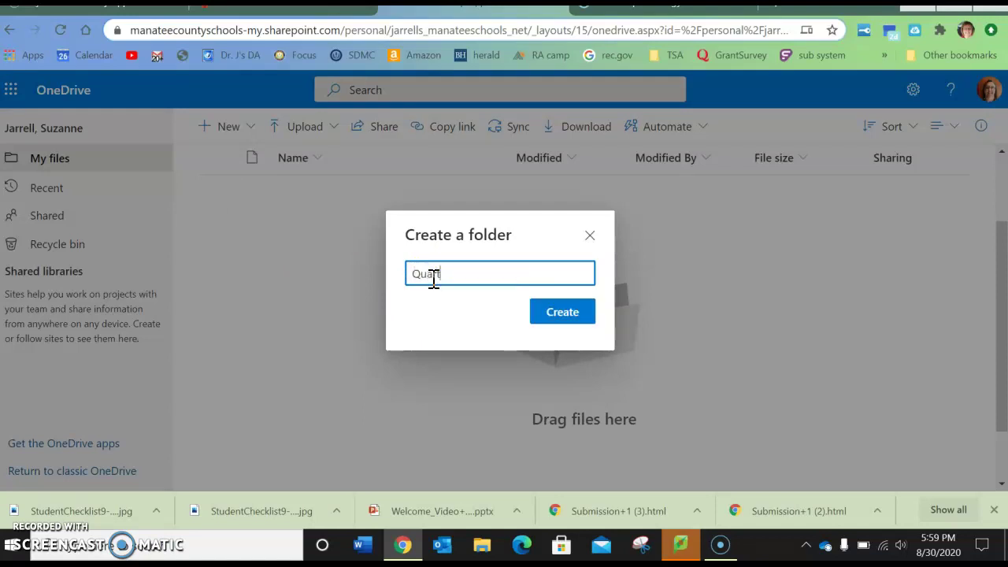
type("er 1")
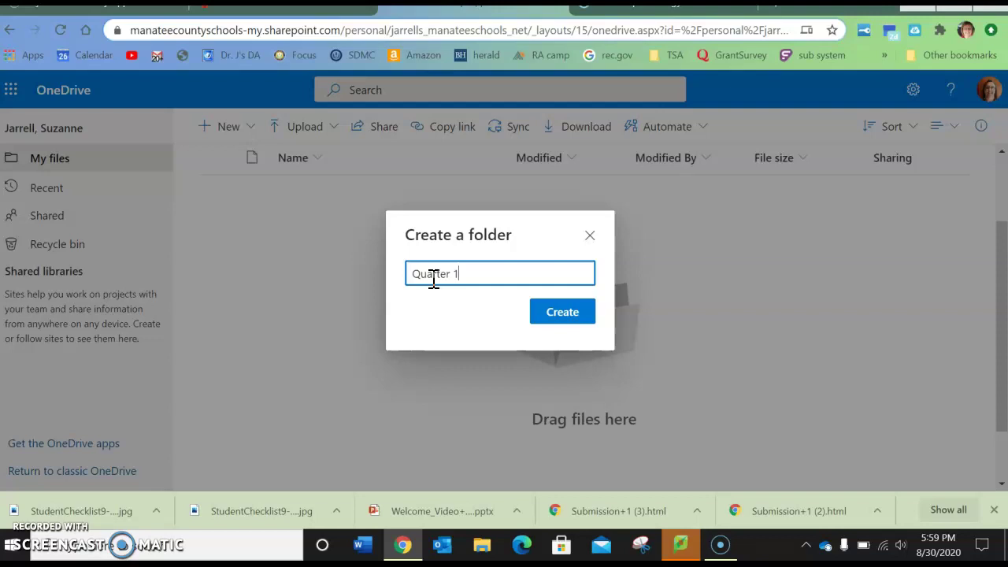
left_click(563, 321)
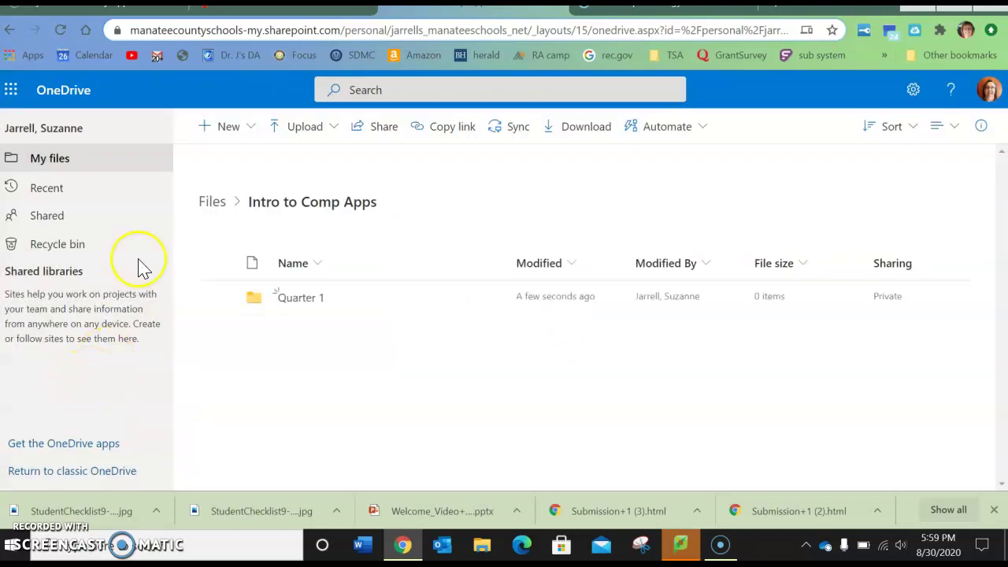
Create a second subfolder named 'Images'
left_click(226, 130)
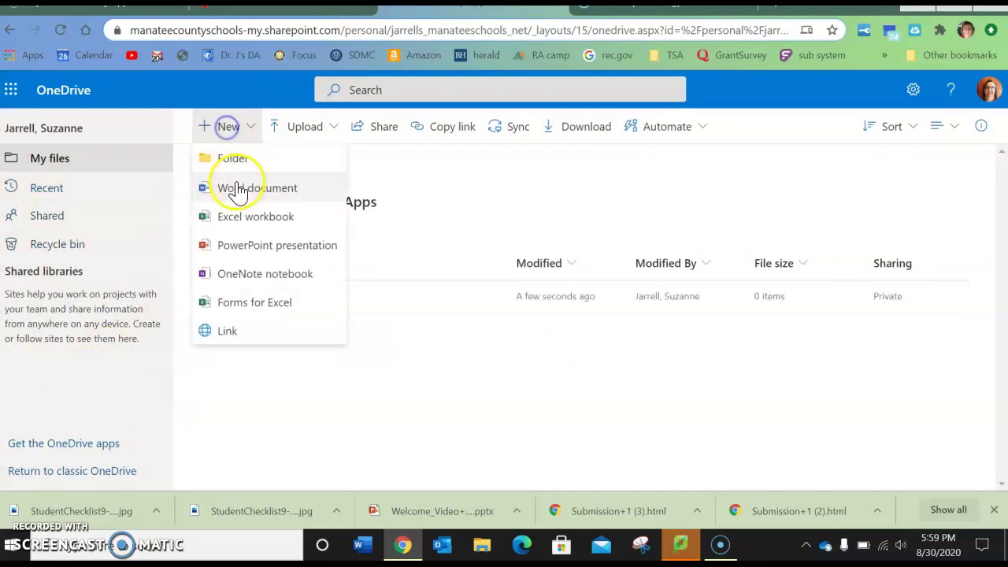
left_click(236, 160)
left_click(445, 270)
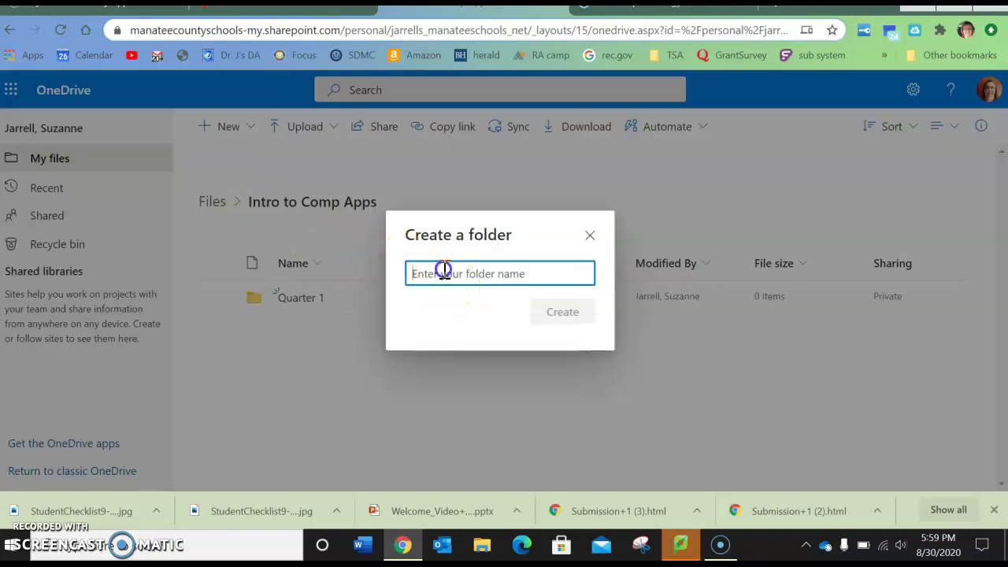
type("Images")
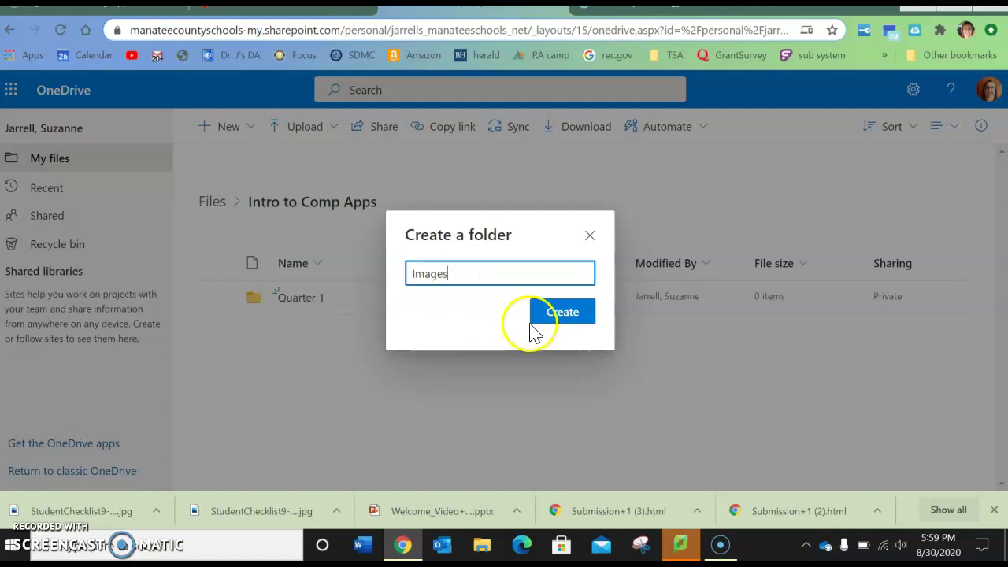
left_click(563, 314)
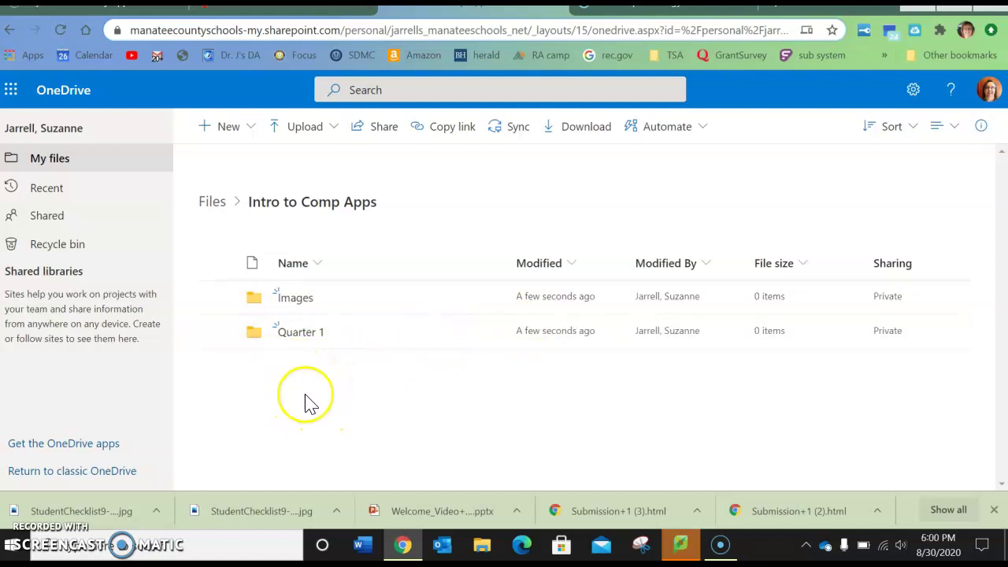
Look inside Quarter 1, then go back up to Intro to Comp Apps
left_click(303, 334)
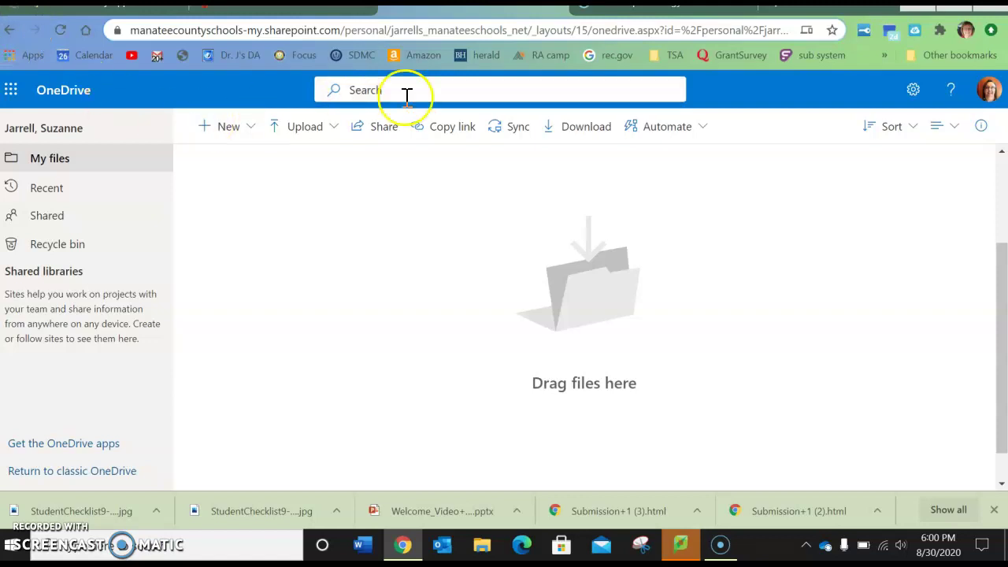
scroll(331, 177, "up", 1)
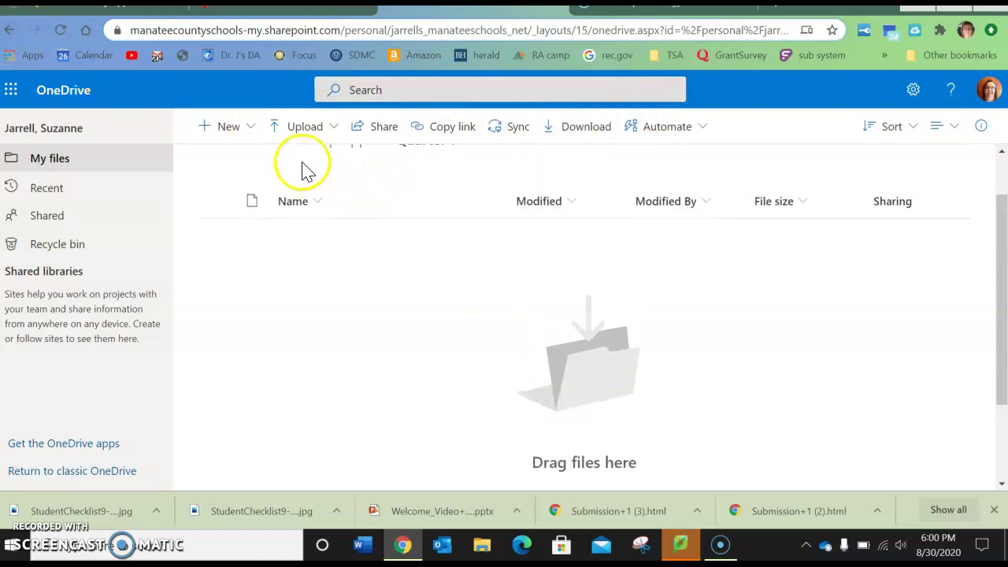
scroll(519, 149, "up", 1)
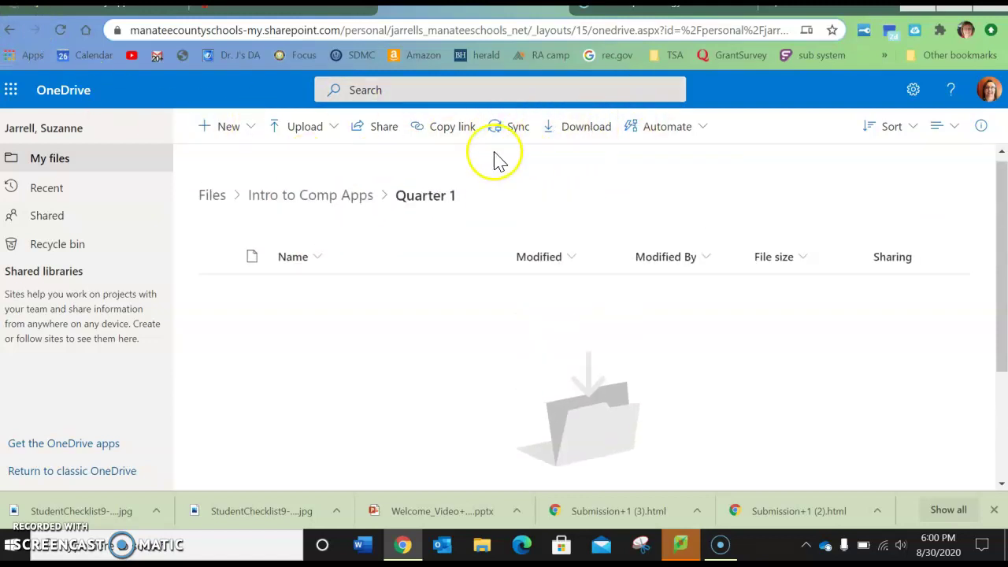
left_click(329, 203)
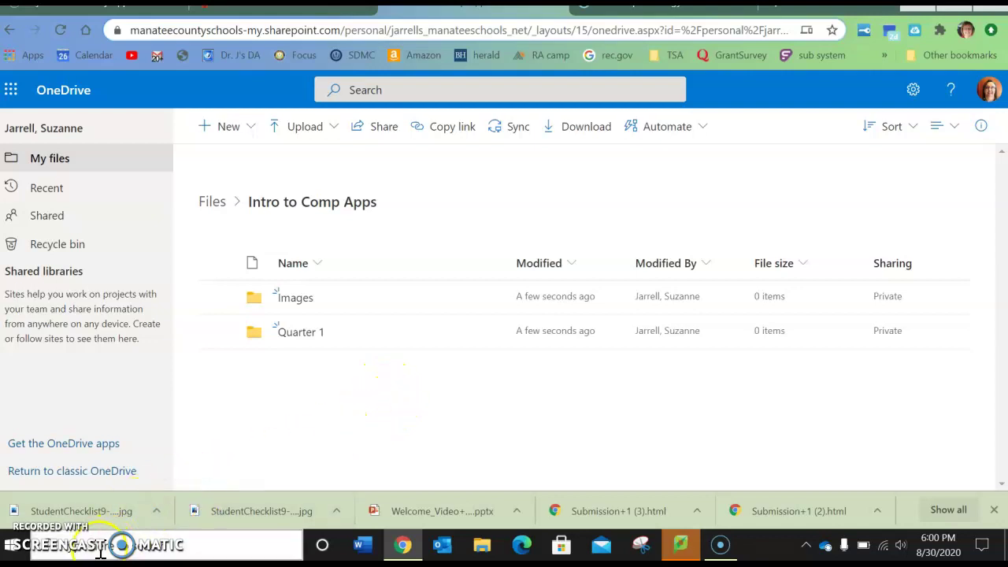
Search Windows for 'snip' and launch Snipping Tool over the Intro to Comp Apps folder
left_click(11, 553)
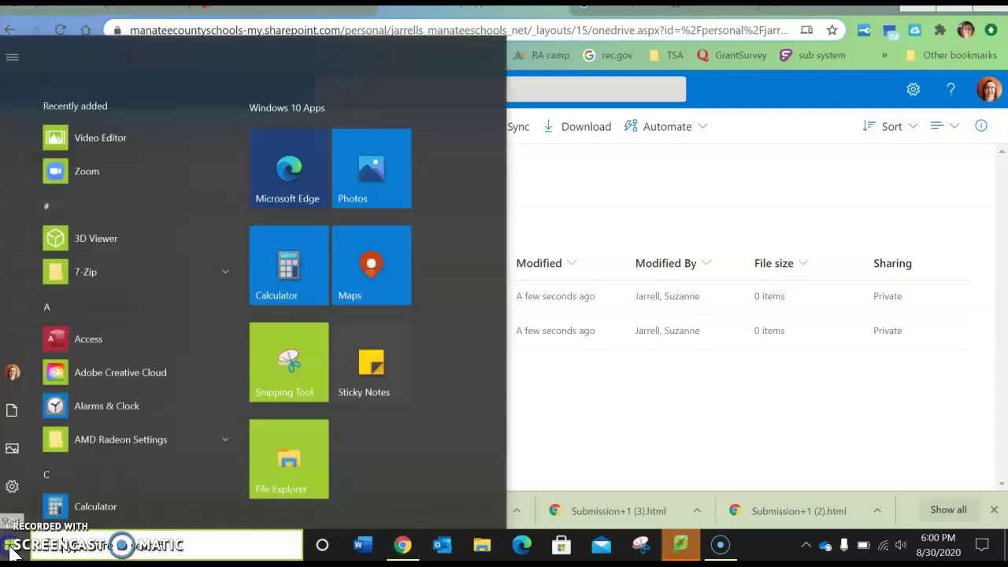
left_click(11, 554)
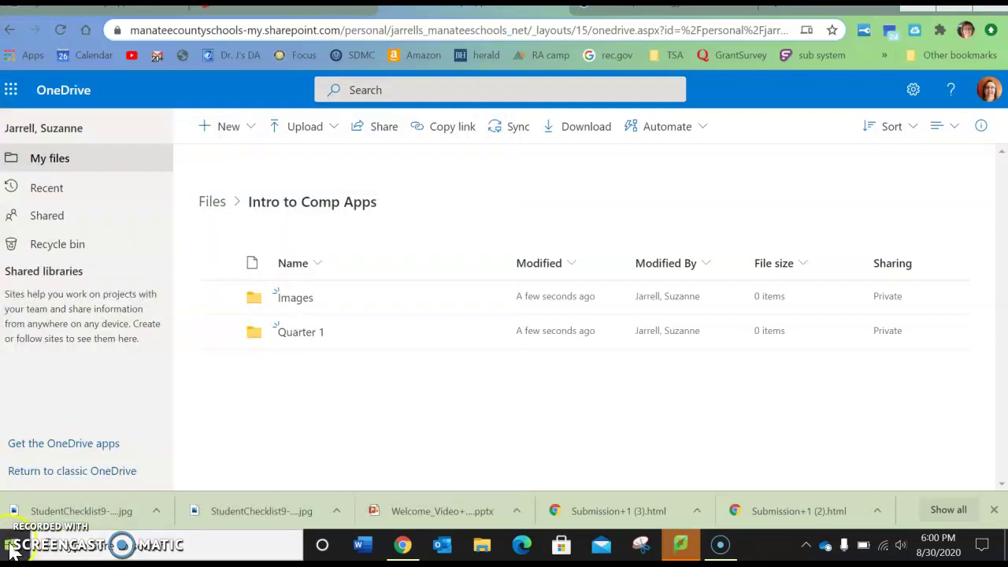
left_click(69, 553)
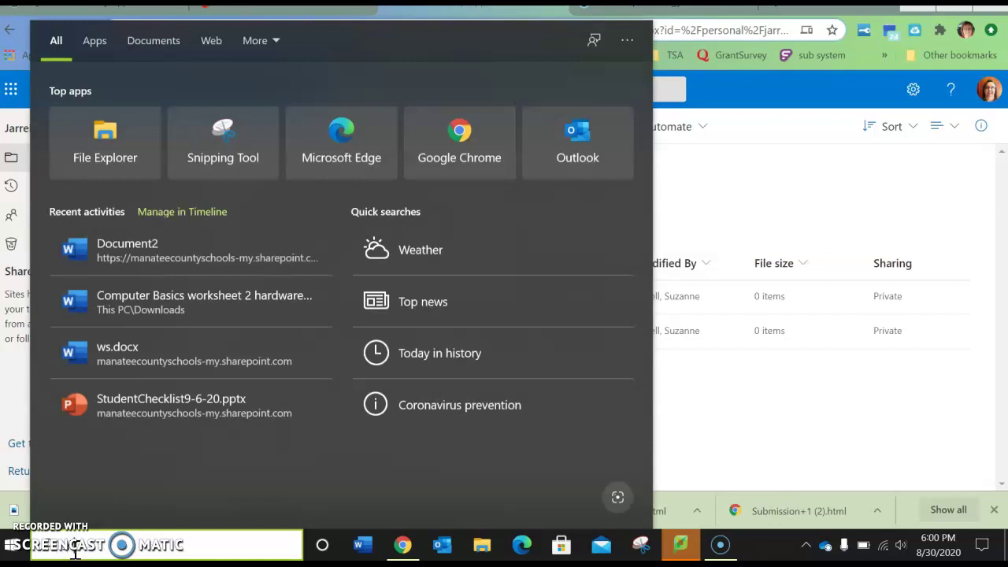
type("snip")
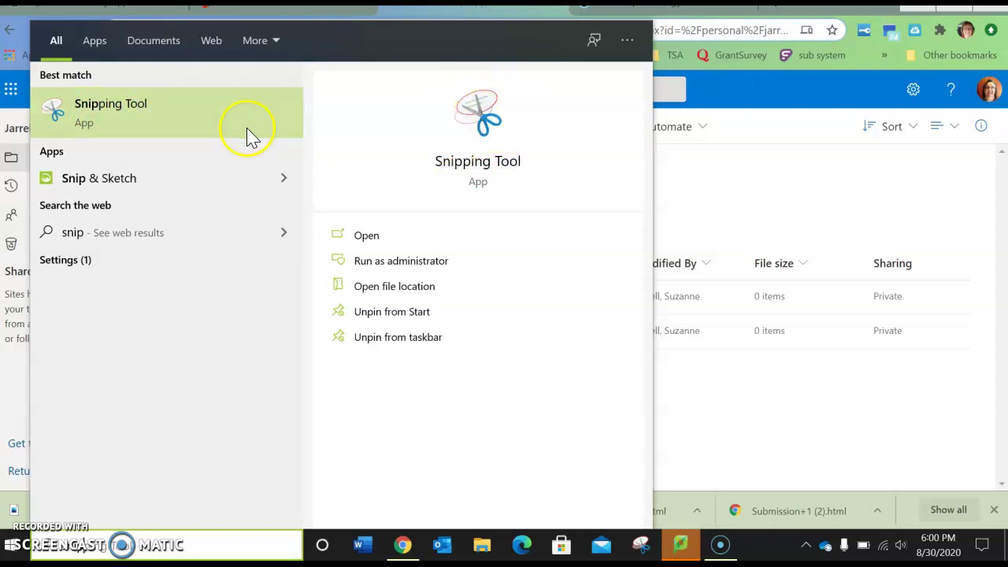
left_click(182, 114)
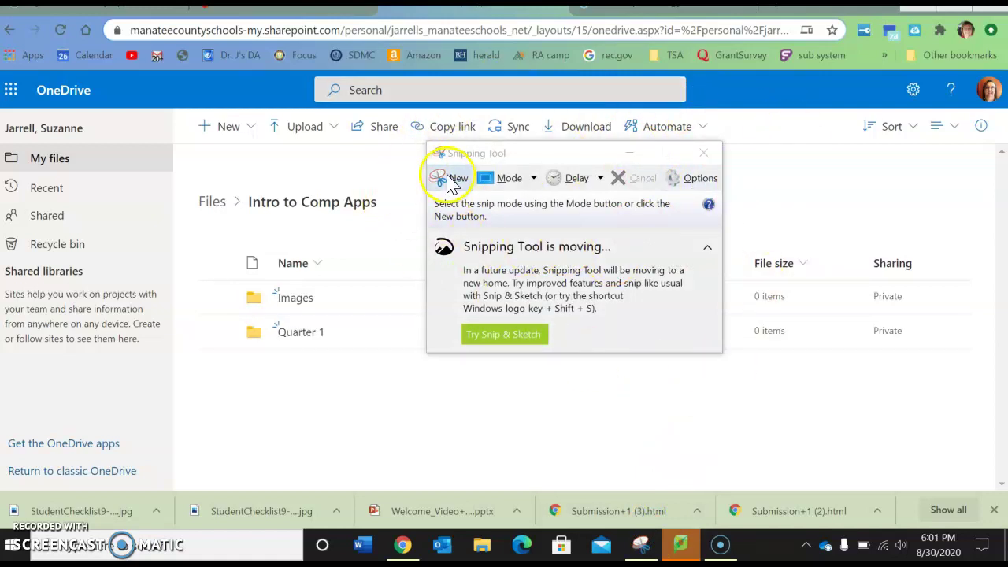
Snip the OneDrive folder area showing the Images and Quarter 1 folders
left_click(455, 181)
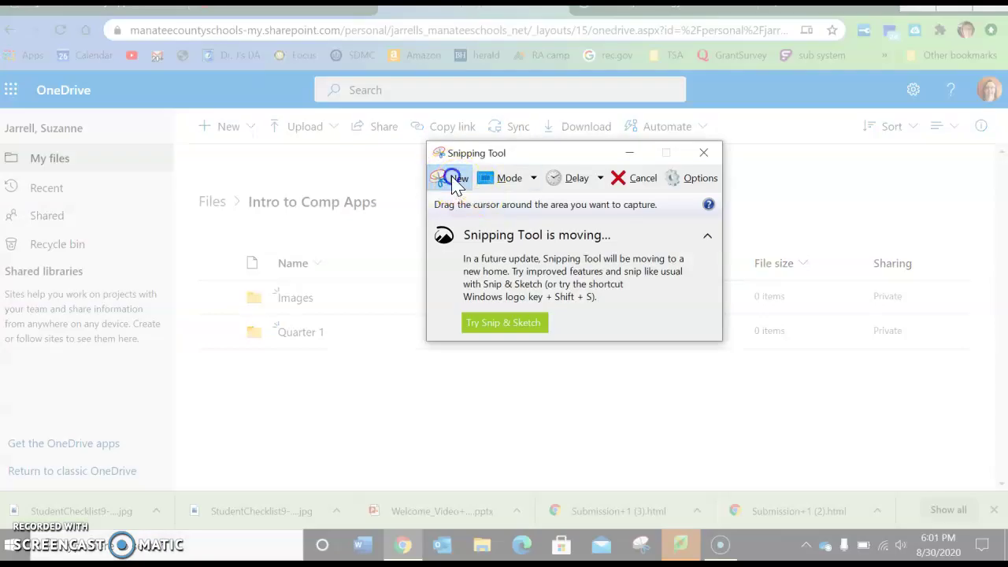
left_click(452, 181)
left_click(454, 181)
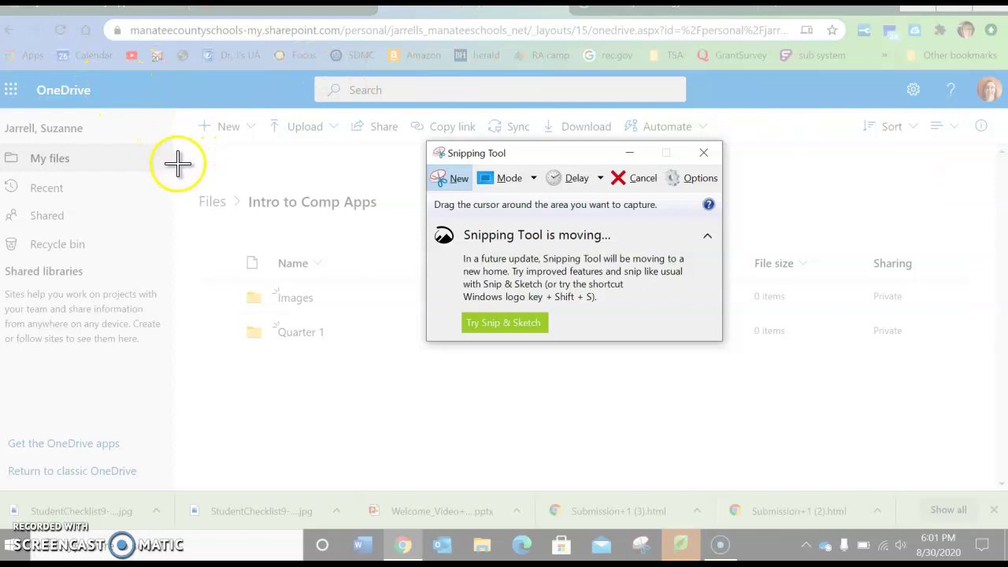
left_click_drag(178, 163, 932, 407)
mouse_move(389, 547)
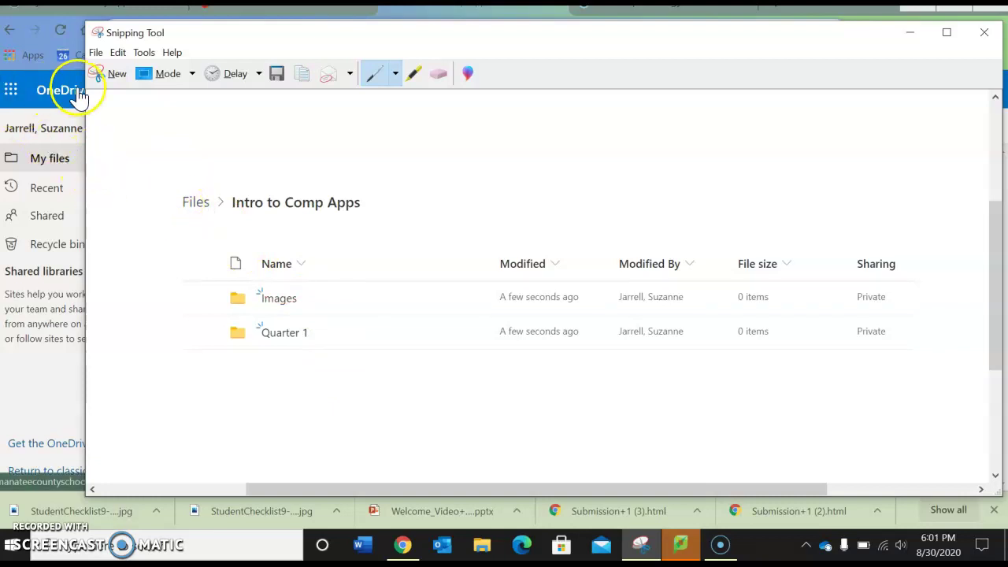
Save the capture to the Desktop as a PNG named 'Fil'
left_click(96, 53)
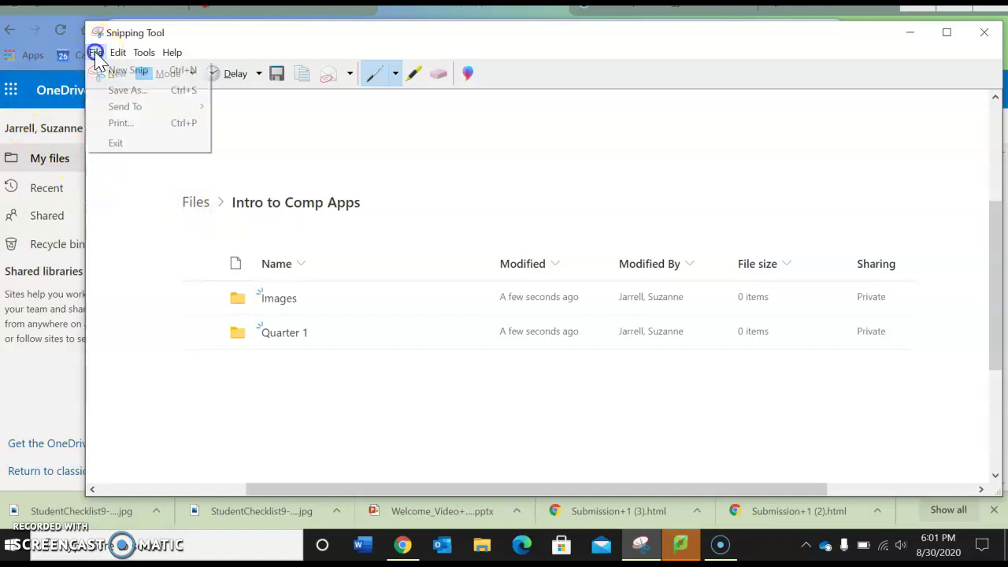
left_click(122, 91)
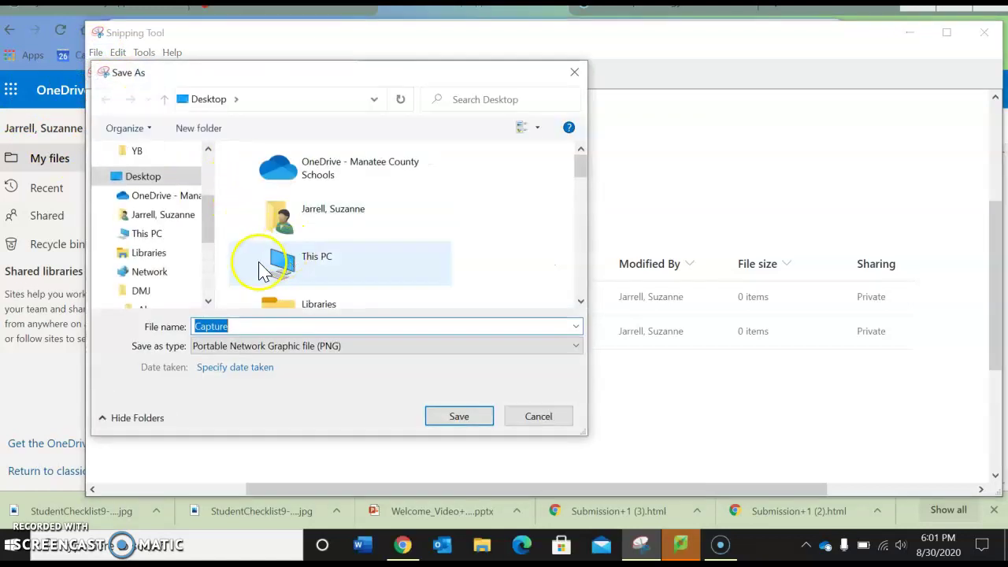
left_click(173, 180)
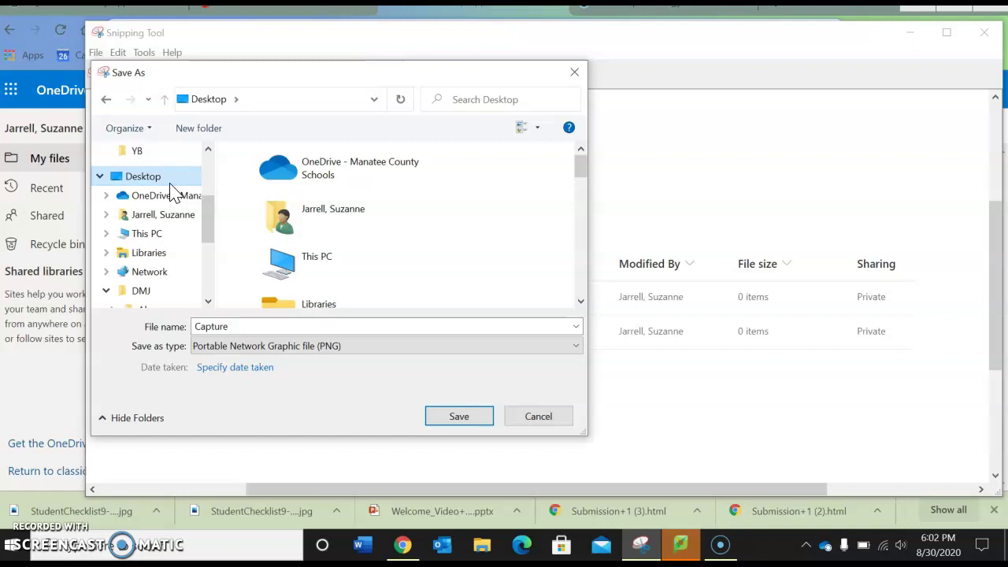
double_click(236, 328)
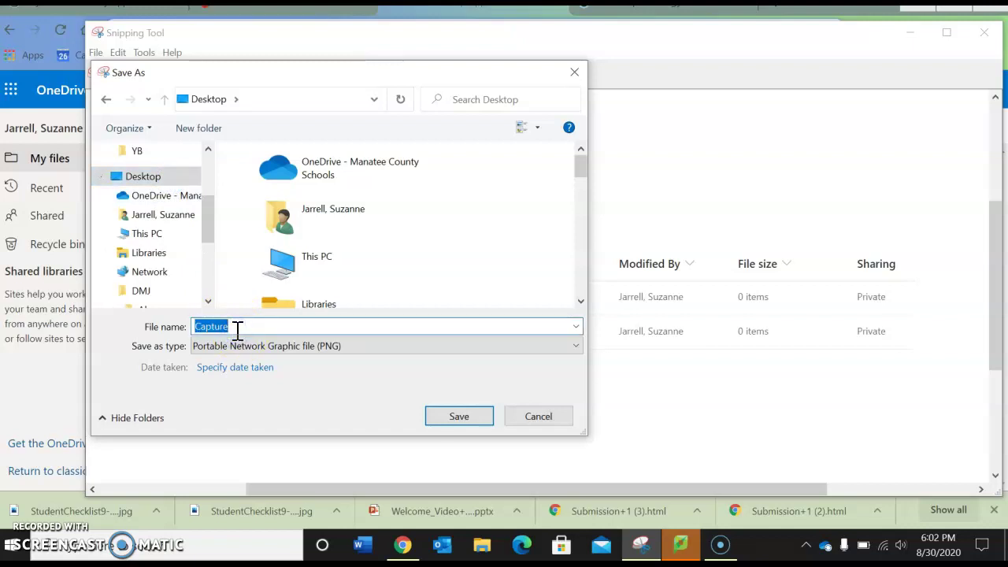
type("Files")
left_click(463, 419)
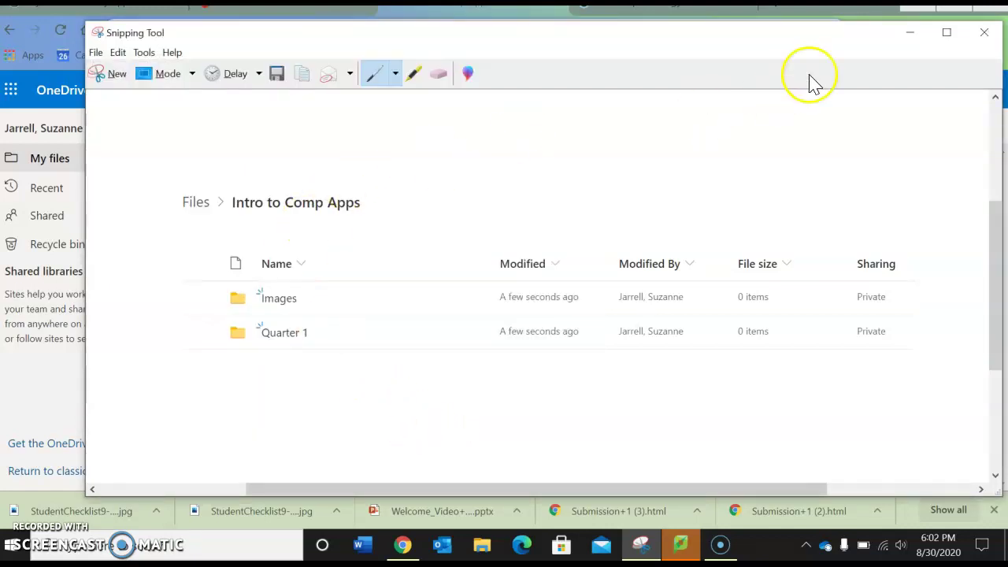
Close the saved capture, then snip part of the folder list and discard it unsaved
left_click(990, 34)
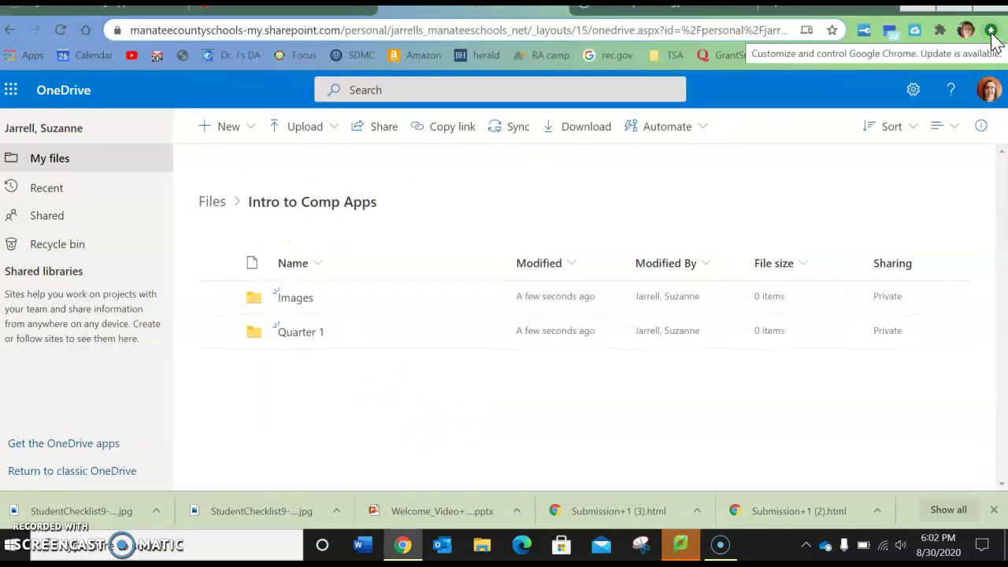
left_click(642, 544)
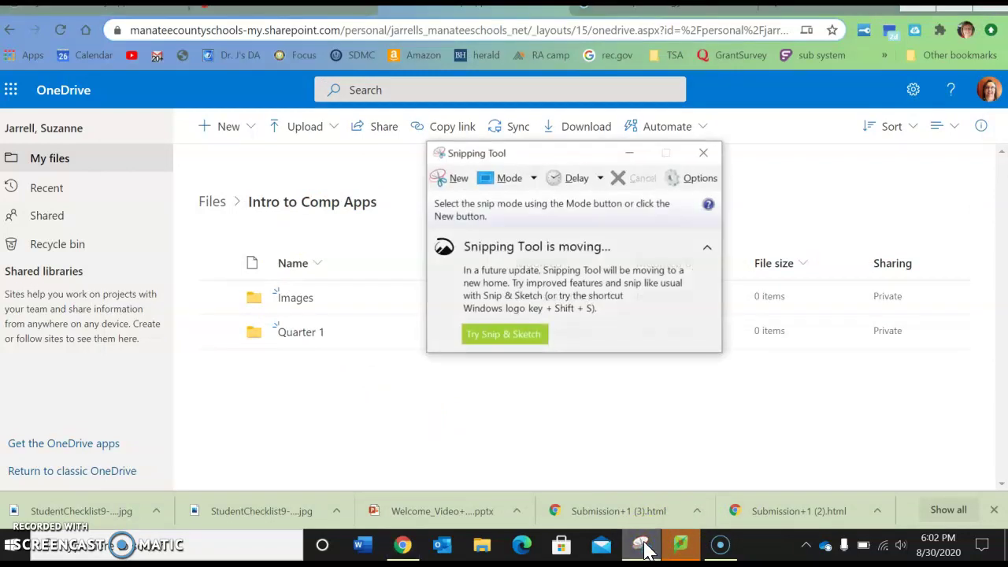
left_click(465, 178)
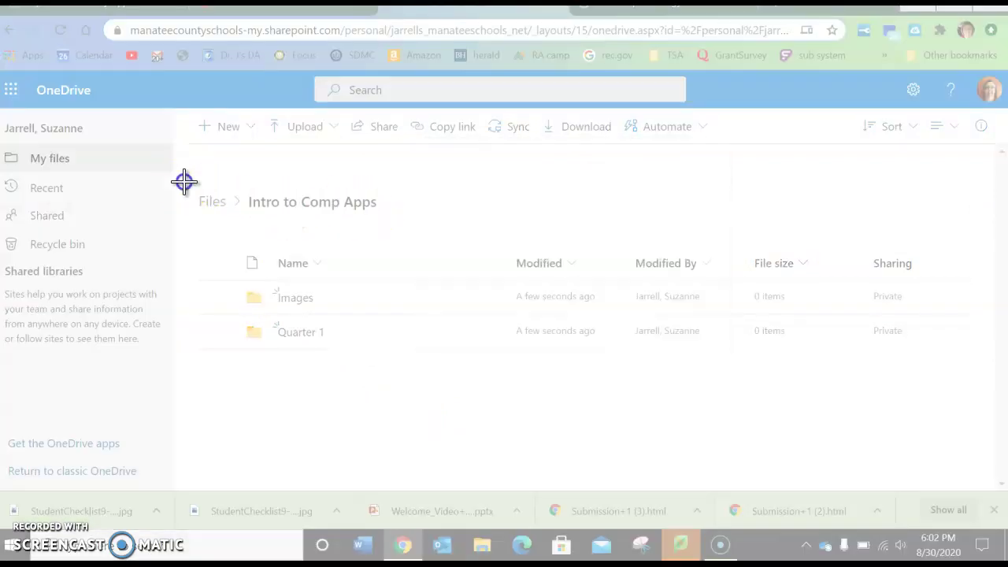
left_click_drag(184, 182, 315, 371)
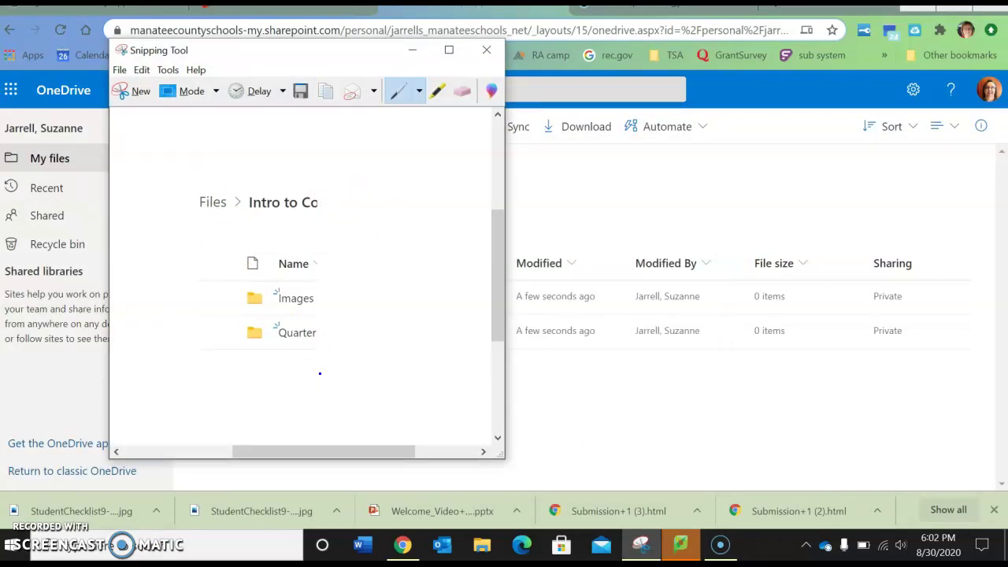
left_click(489, 52)
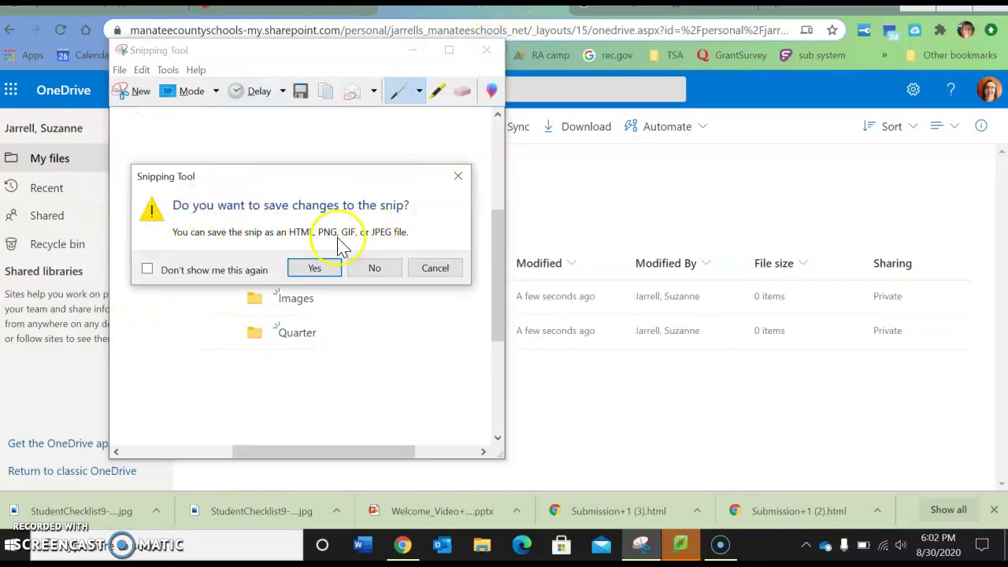
left_click(377, 270)
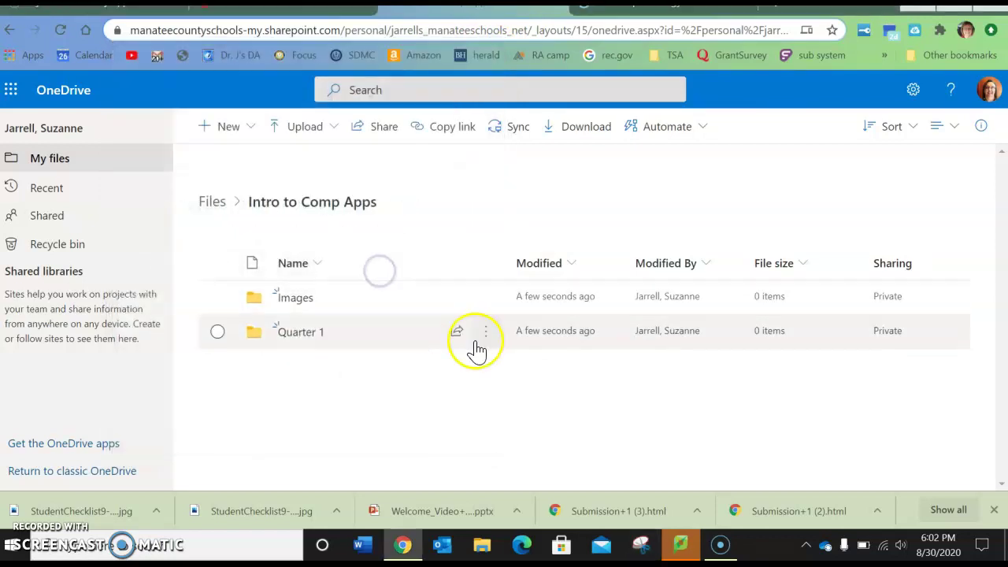
Snip the OneDrive folder list area again and close it without saving
left_click(640, 545)
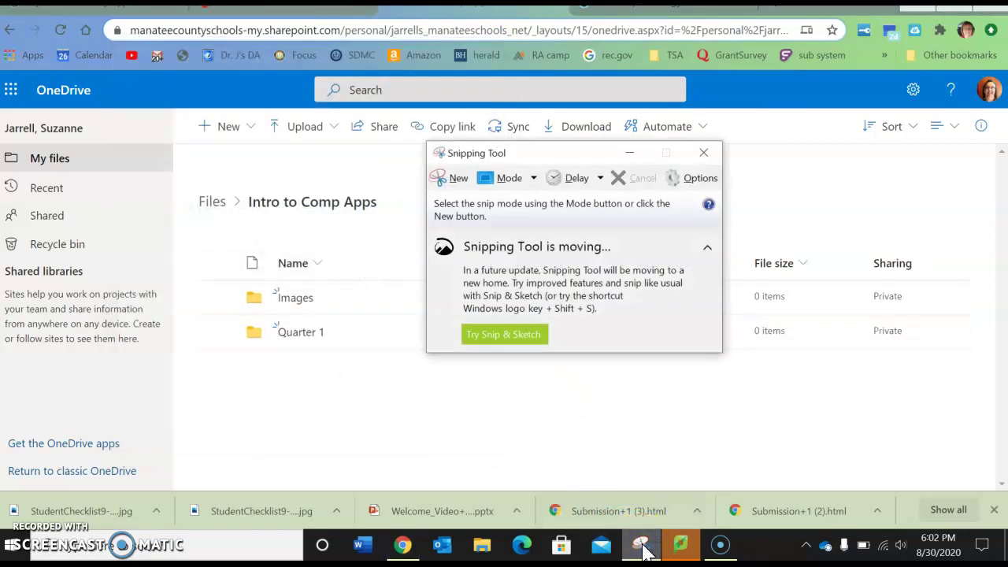
left_click(460, 179)
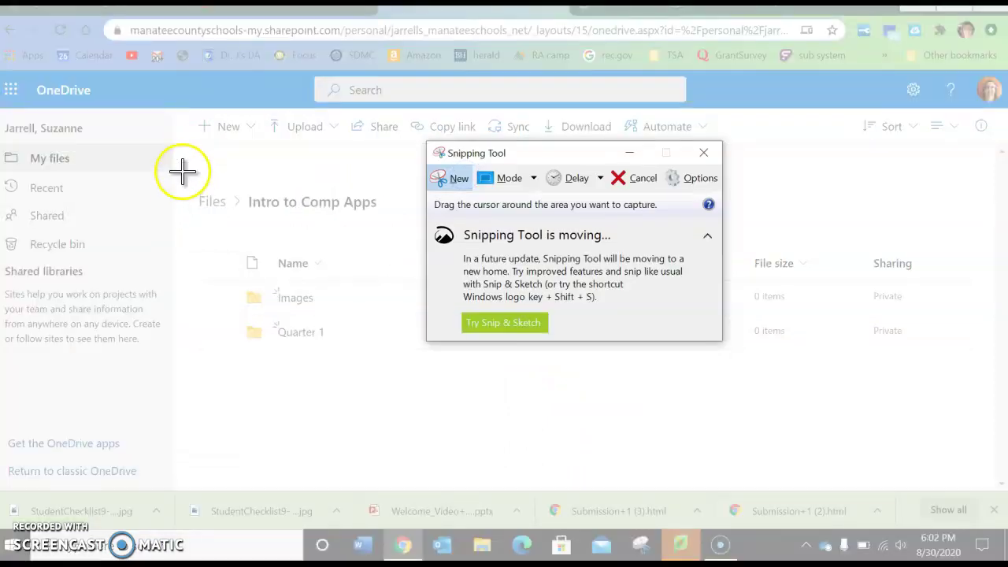
left_click_drag(182, 176, 941, 350)
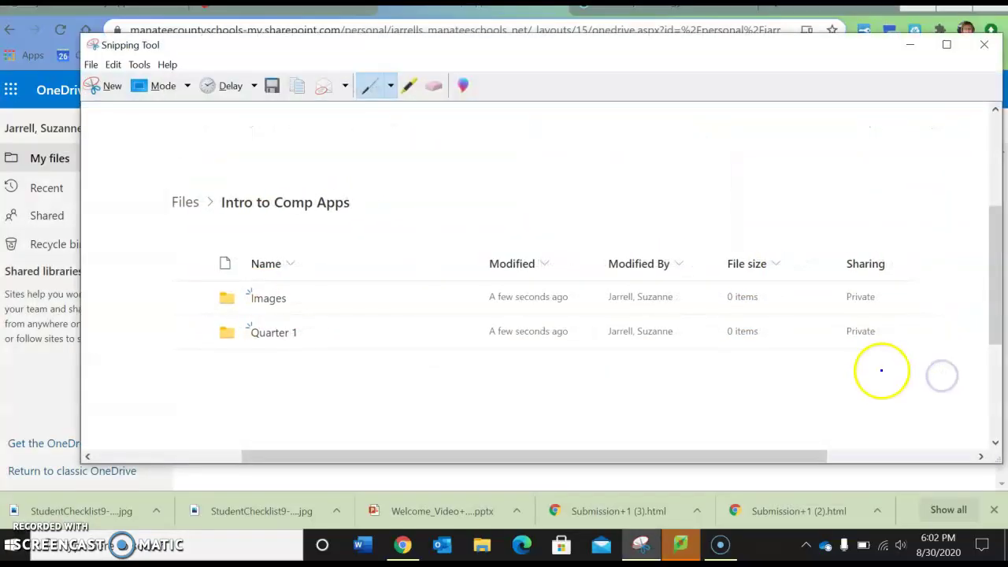
left_click(986, 47)
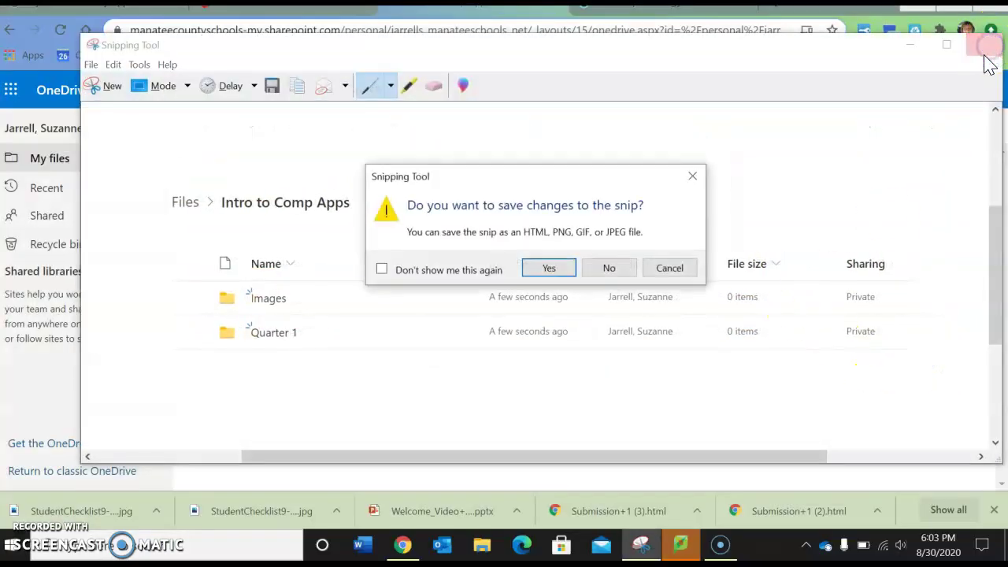
left_click(621, 271)
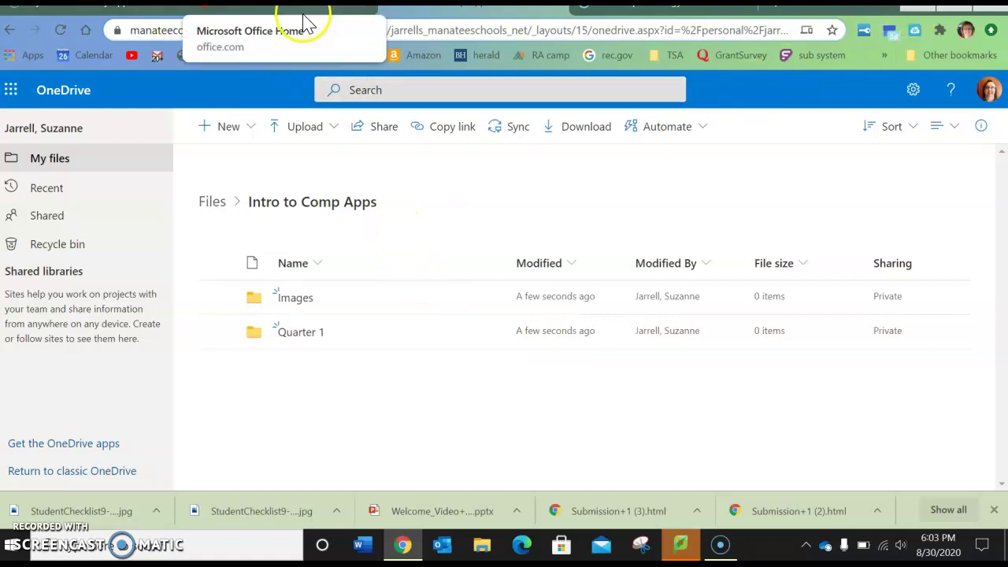
Go to the ClassLink launchpad tab and open Schoology
left_click(307, 16)
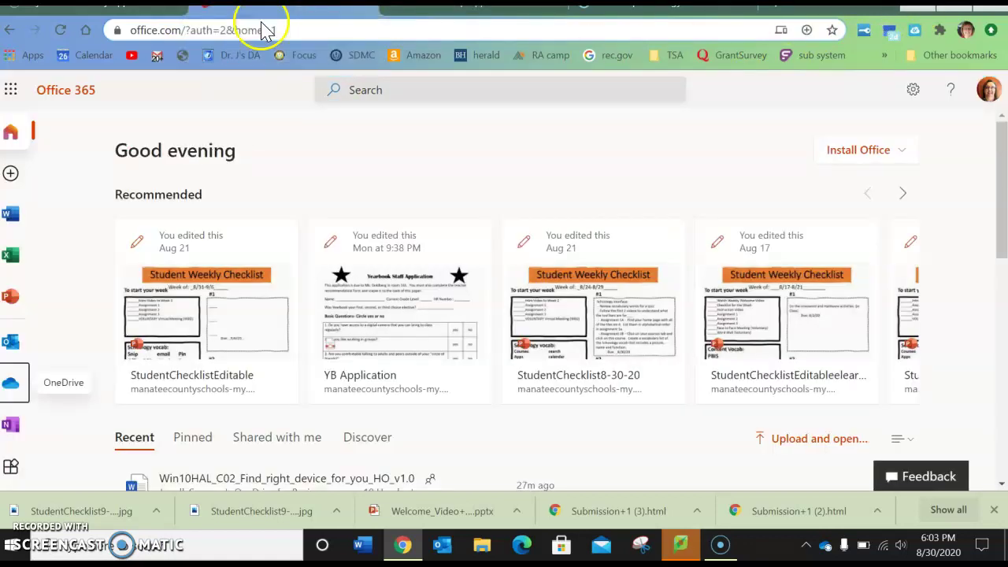
left_click(160, 14)
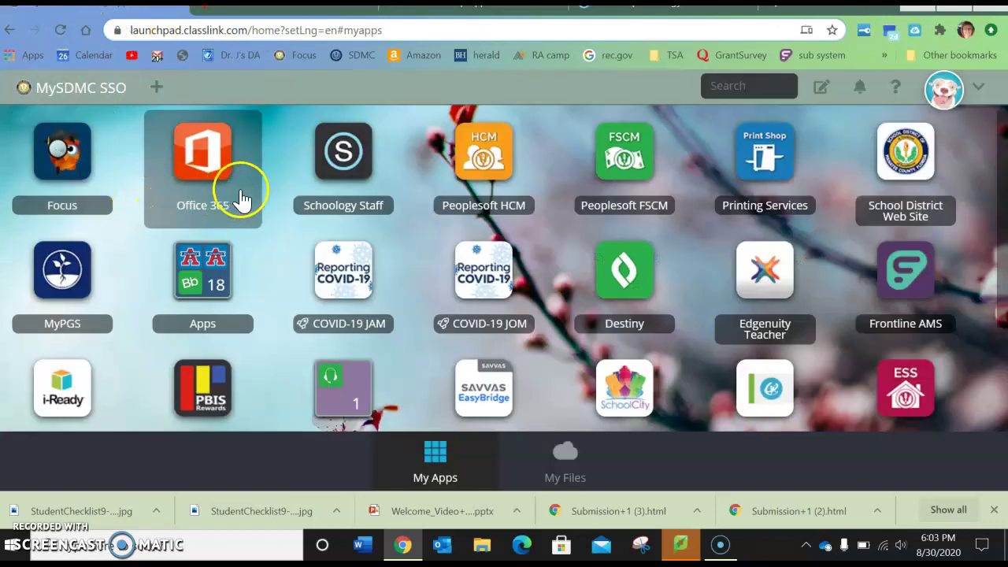
left_click(346, 160)
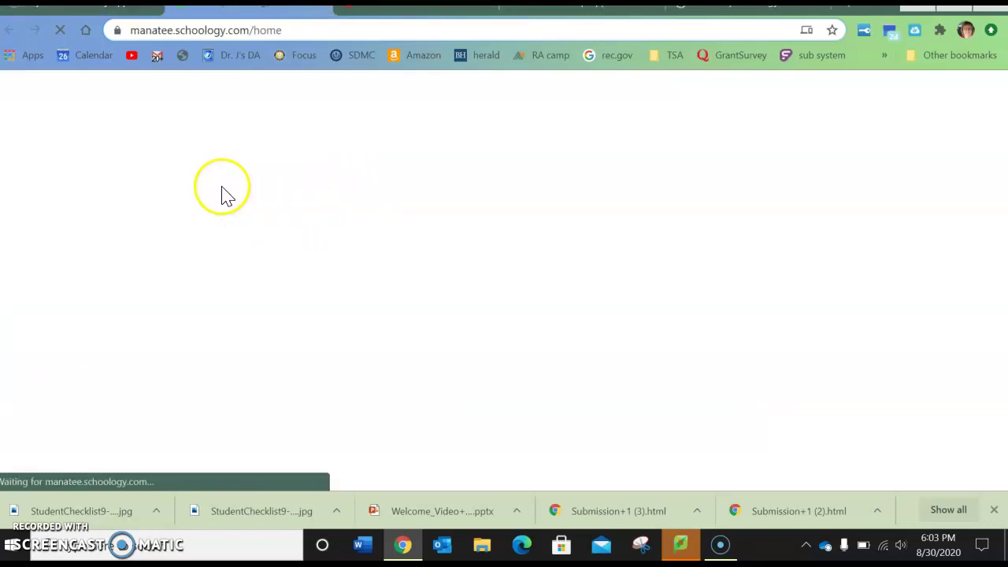
In the CPTR APPL BUS 1 & CP course, open Week 3 > Assignment 1 > 'Submit a screen shot'
left_click(168, 96)
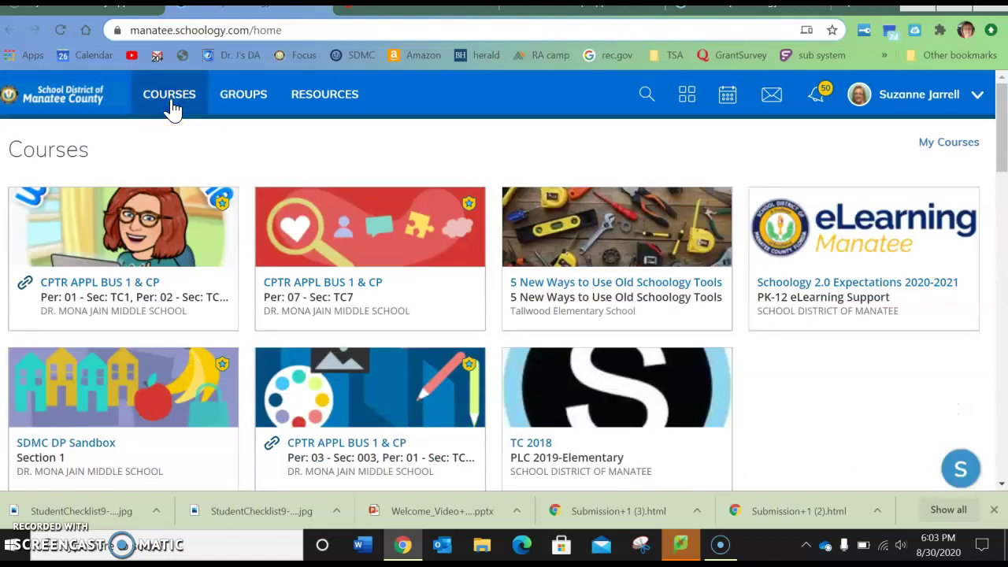
left_click(114, 260)
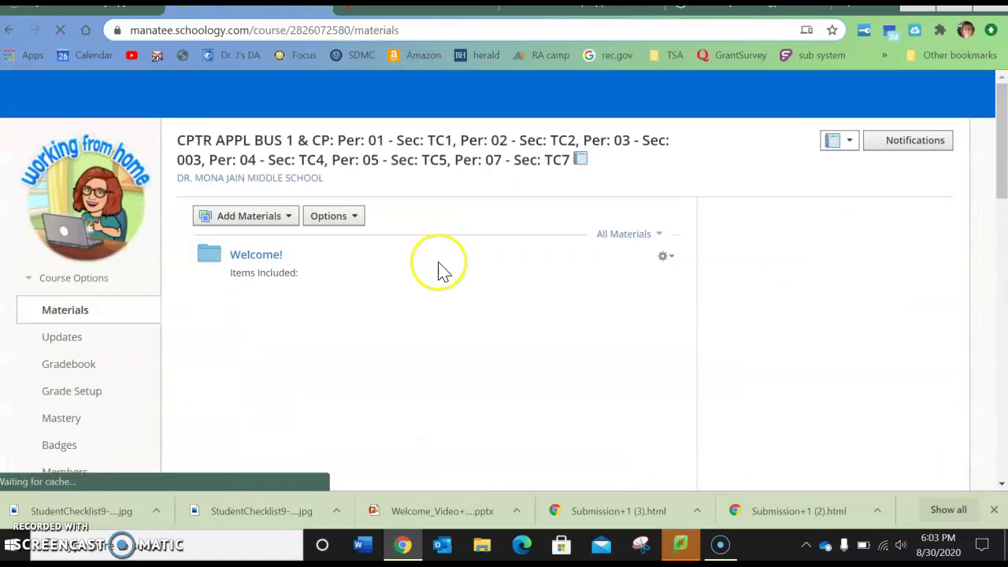
scroll(354, 300, "down", 5)
left_click(259, 290)
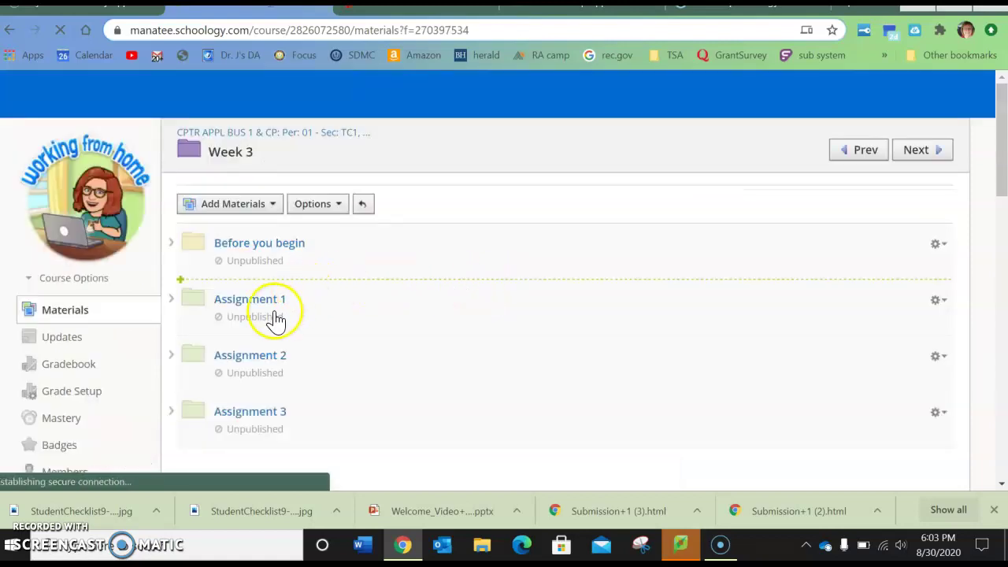
left_click(265, 311)
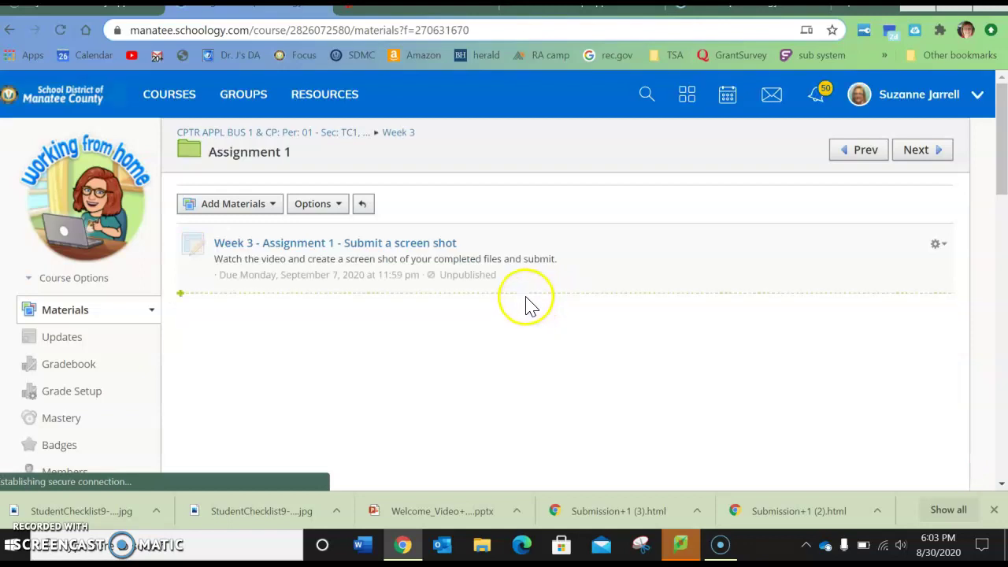
left_click(406, 250)
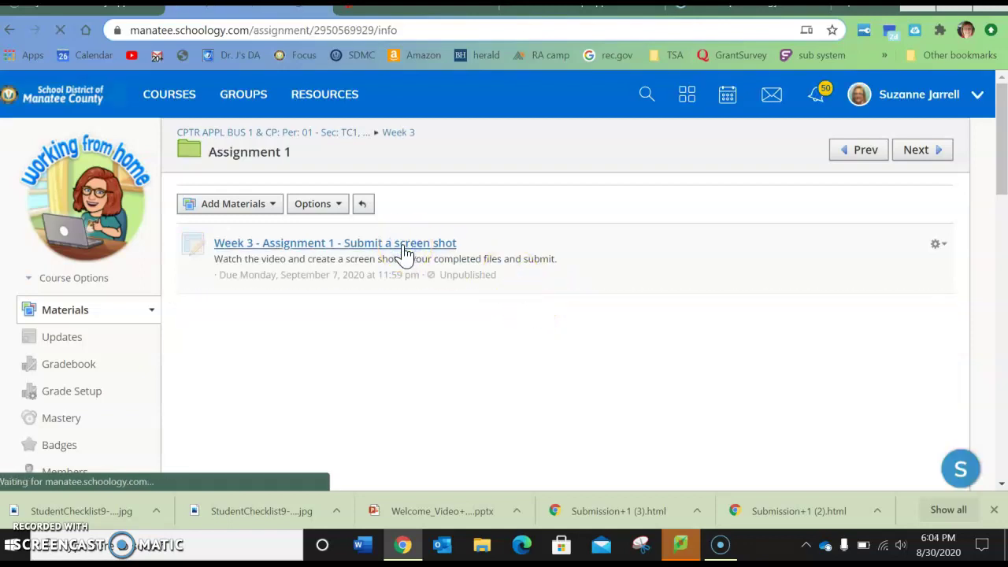